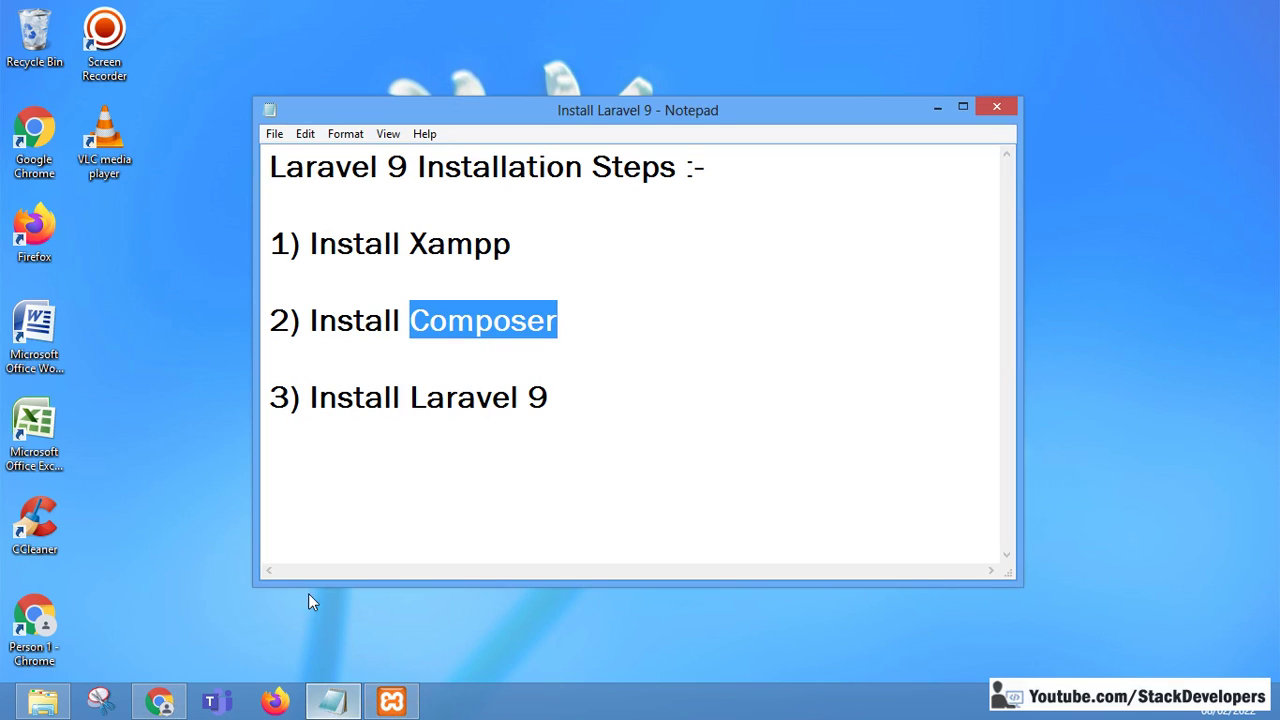
Switch to Chrome and open the Installation Via Composer section of the Laravel 9.x documentation.
mouse_move(160, 706)
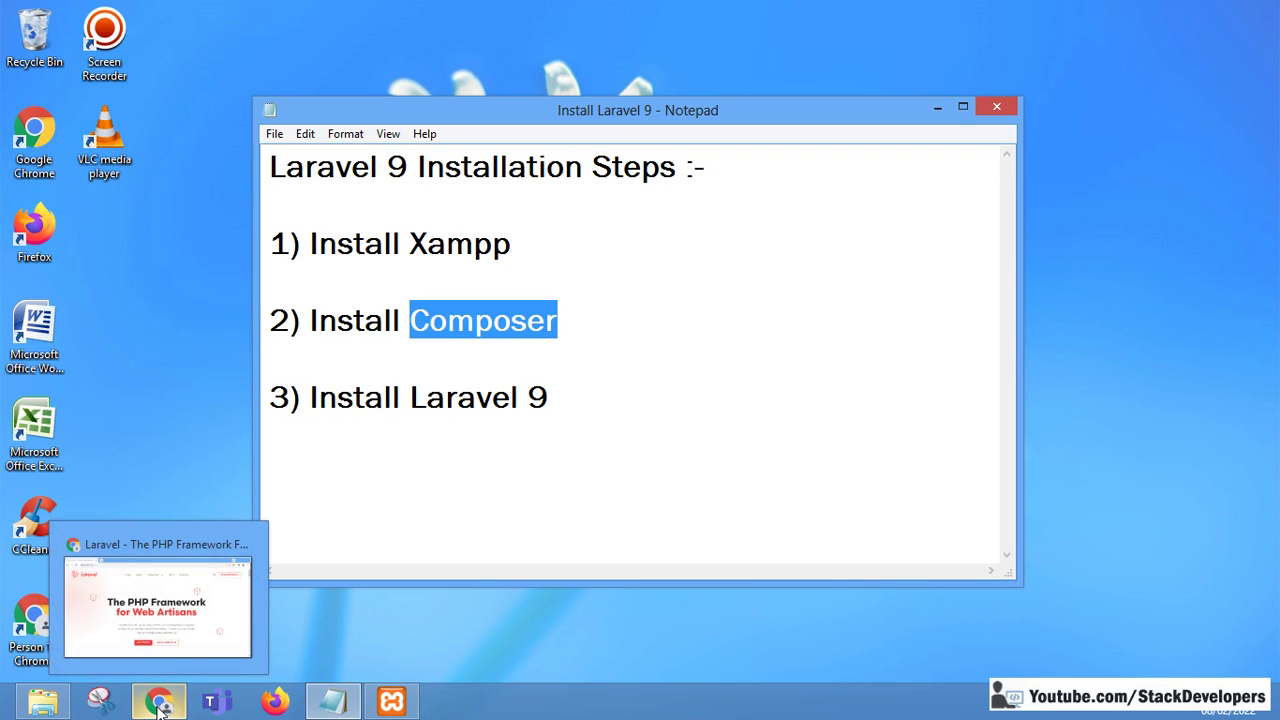
click(157, 706)
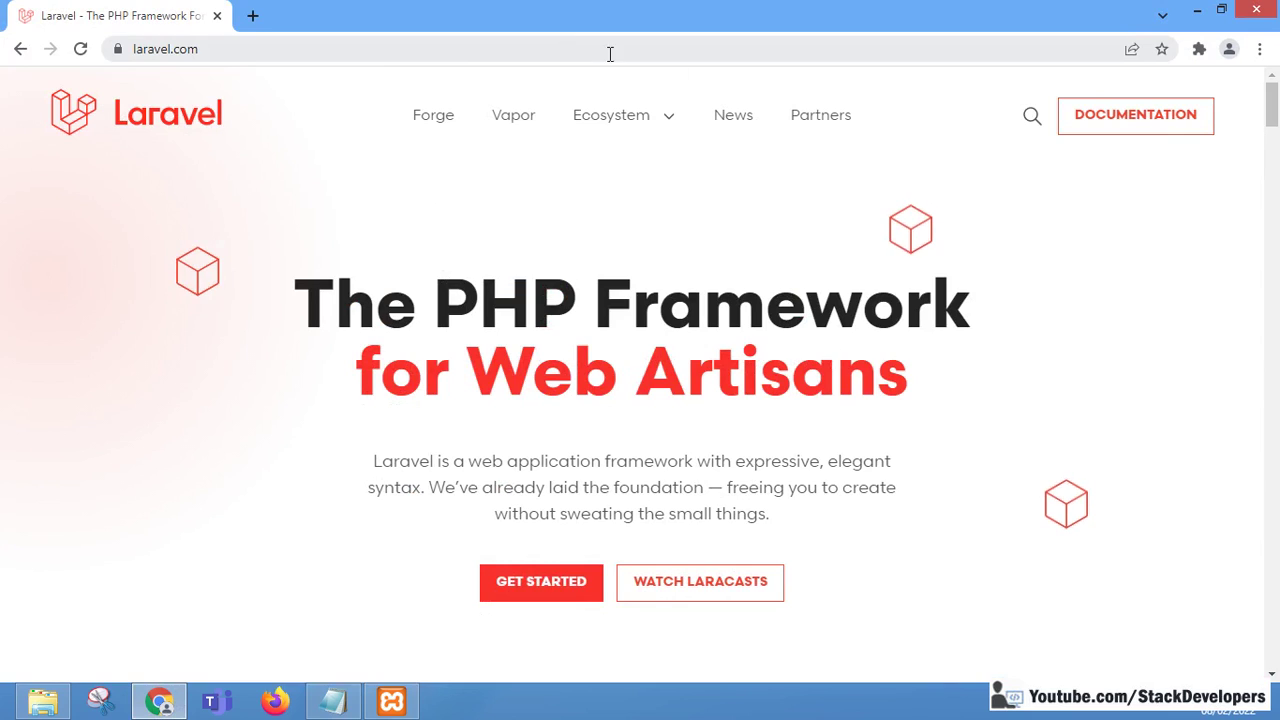
click(1170, 113)
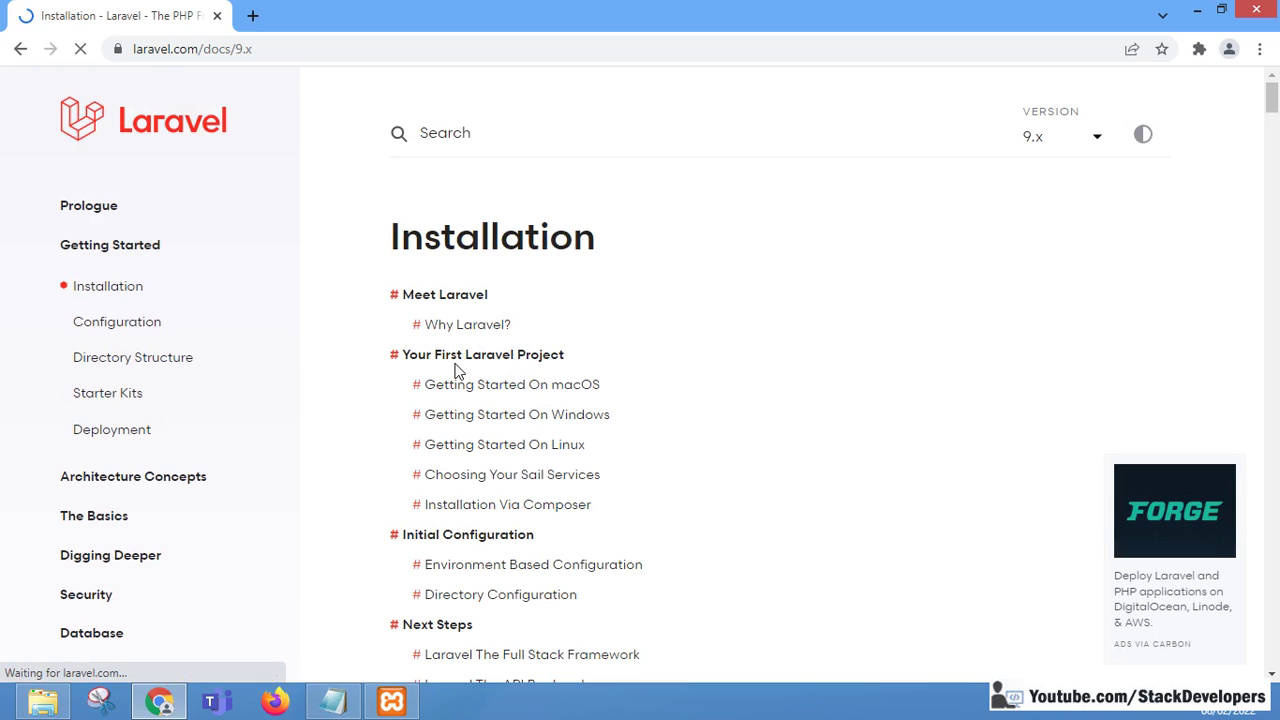
click(520, 416)
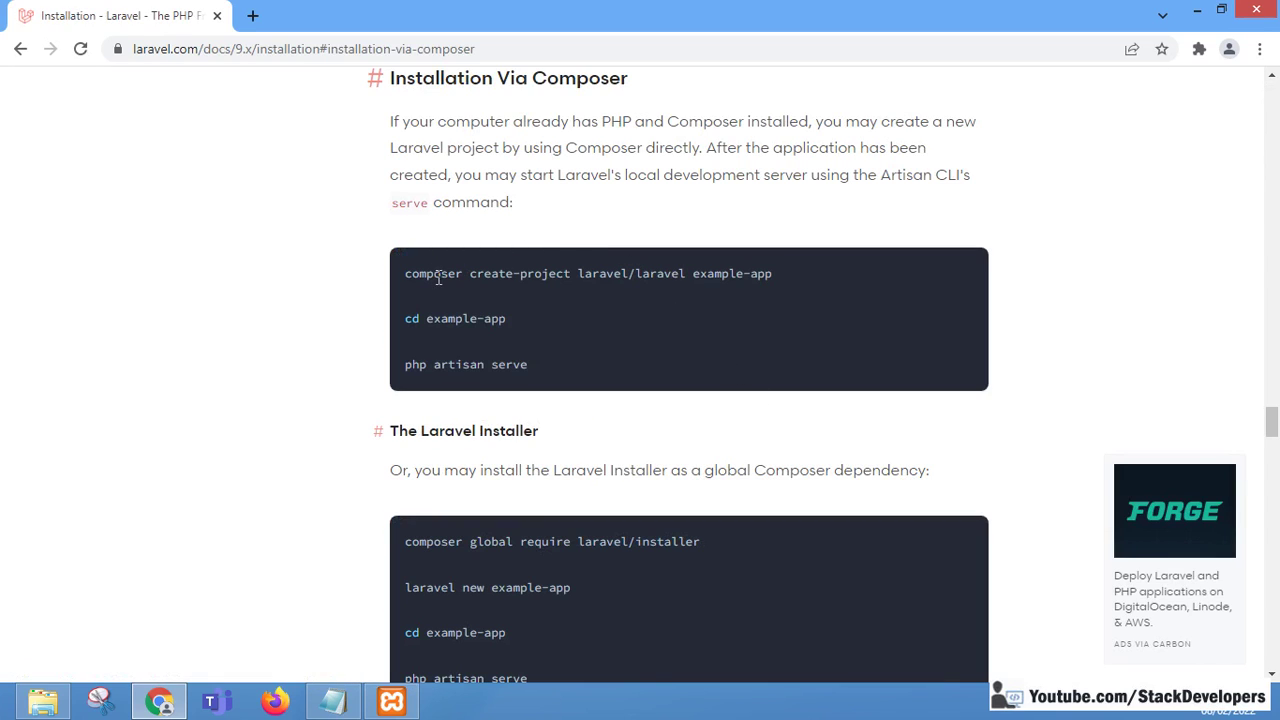
Examine the composer create-project command in the Installation Via Composer section, highlighting the word composer.
drag(772, 273, 427, 276)
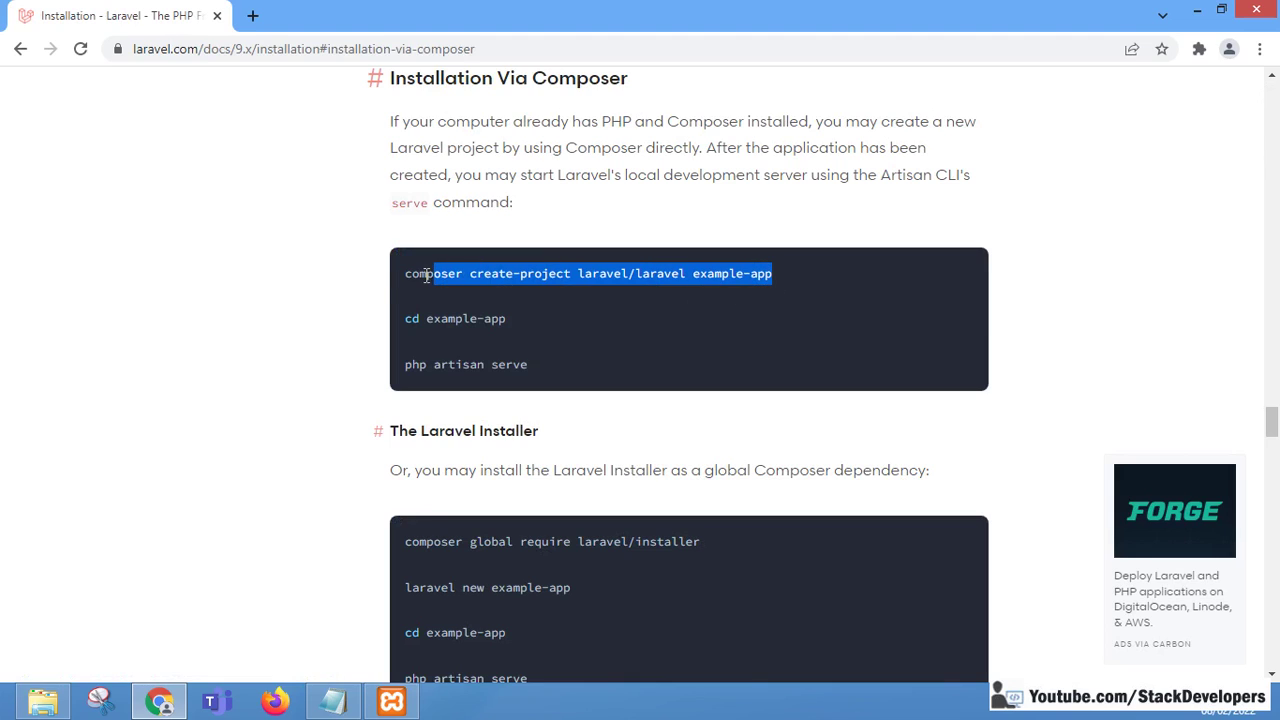
click(507, 302)
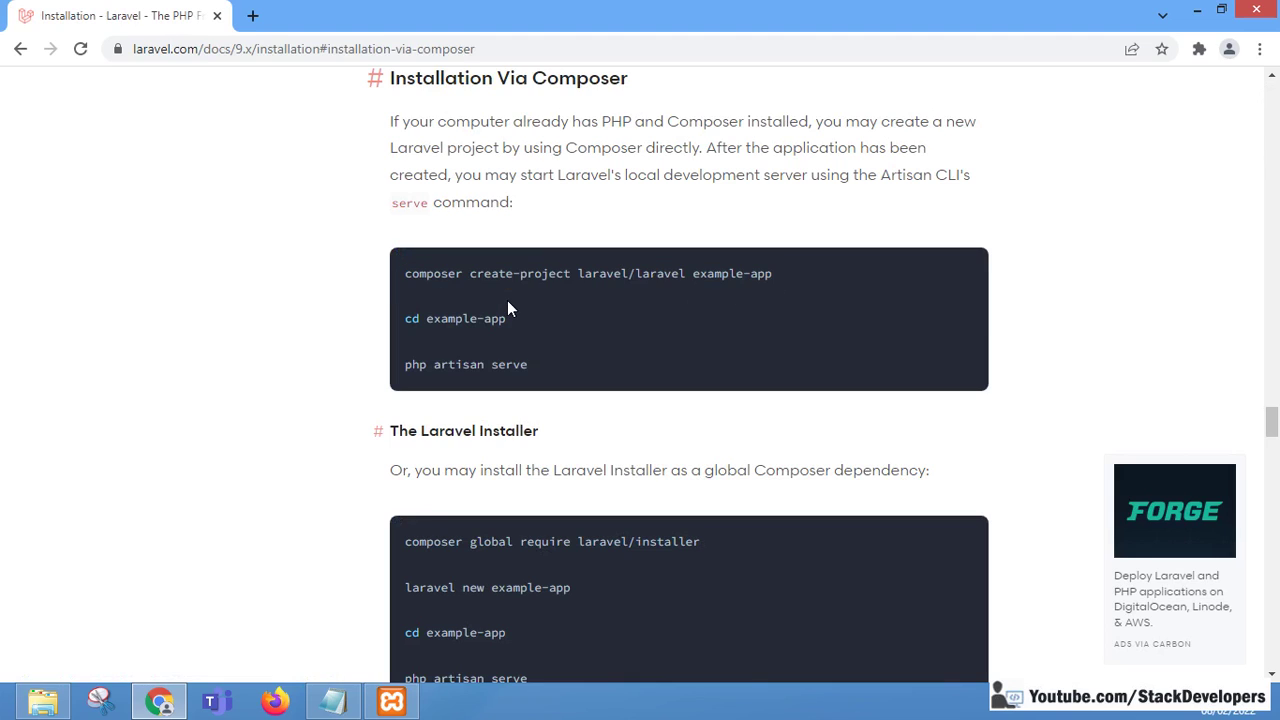
double_click(420, 273)
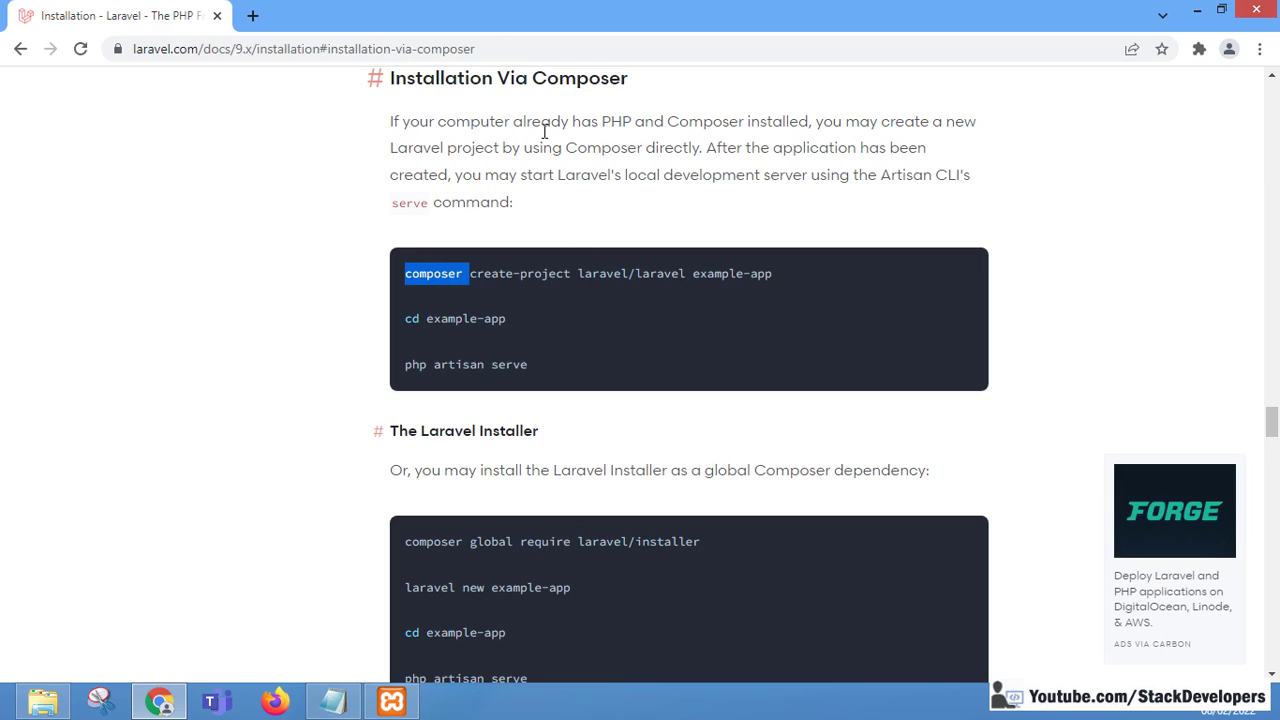
Search the web for "install xampp" in a new tab and open the apachefriends.org download page, proceeding past the privacy warning.
click(252, 17)
text(ins)
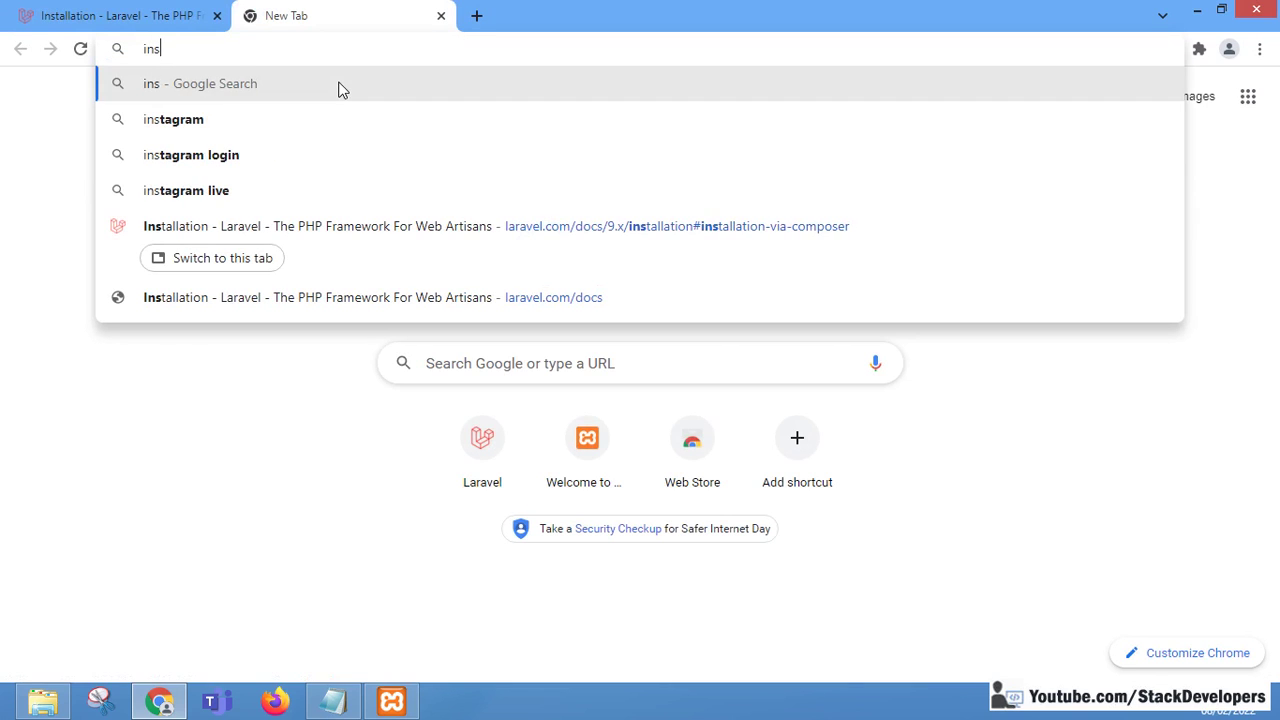
text(tall xampp)
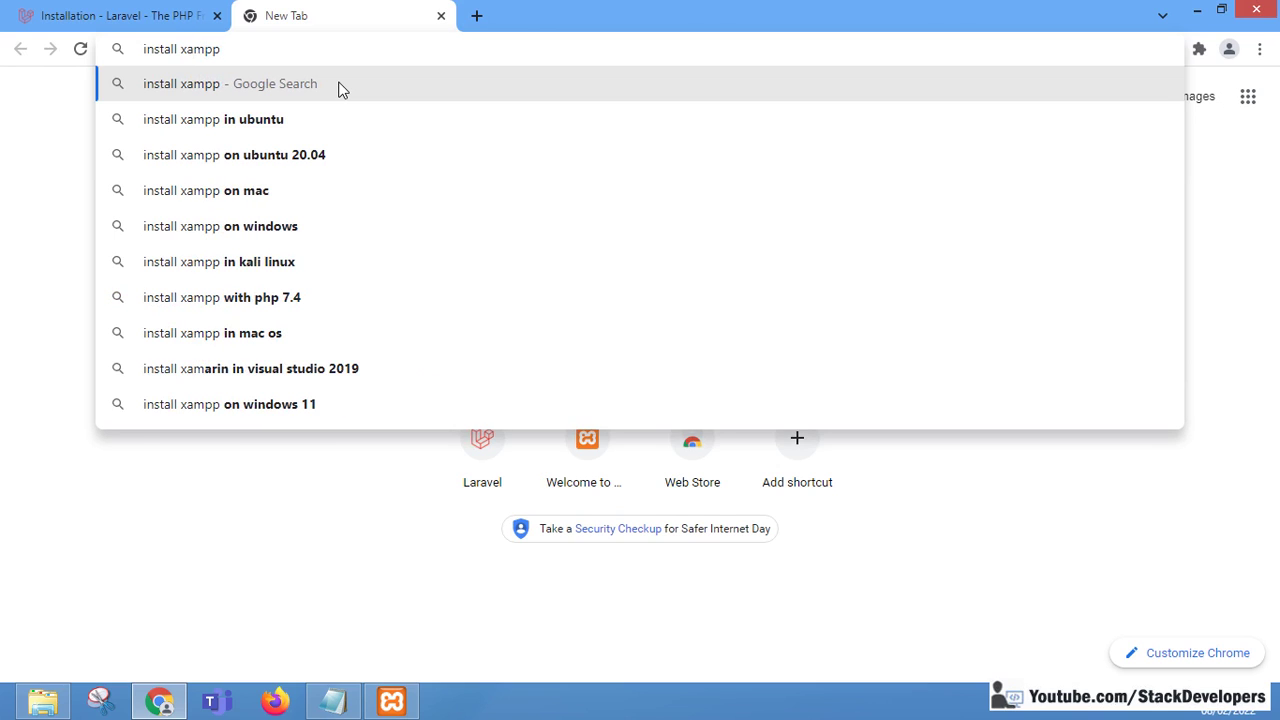
click(338, 88)
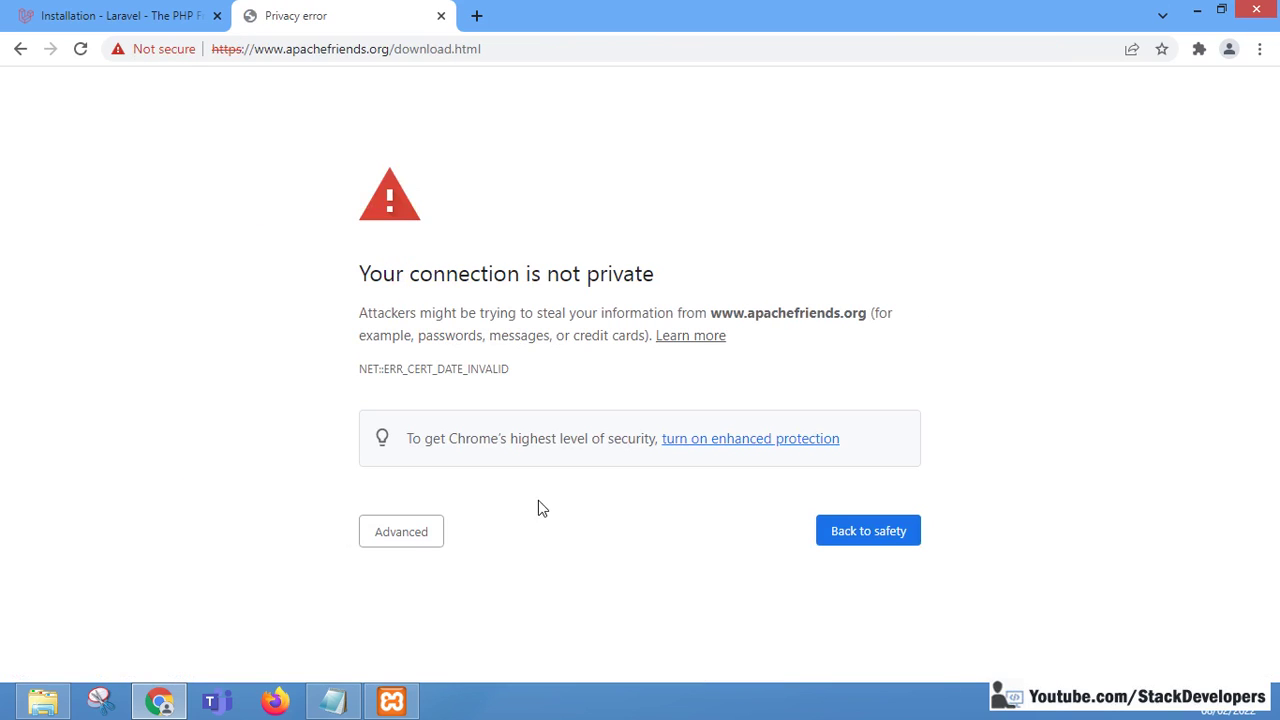
click(401, 533)
scroll(460, 480, down, 1)
click(444, 627)
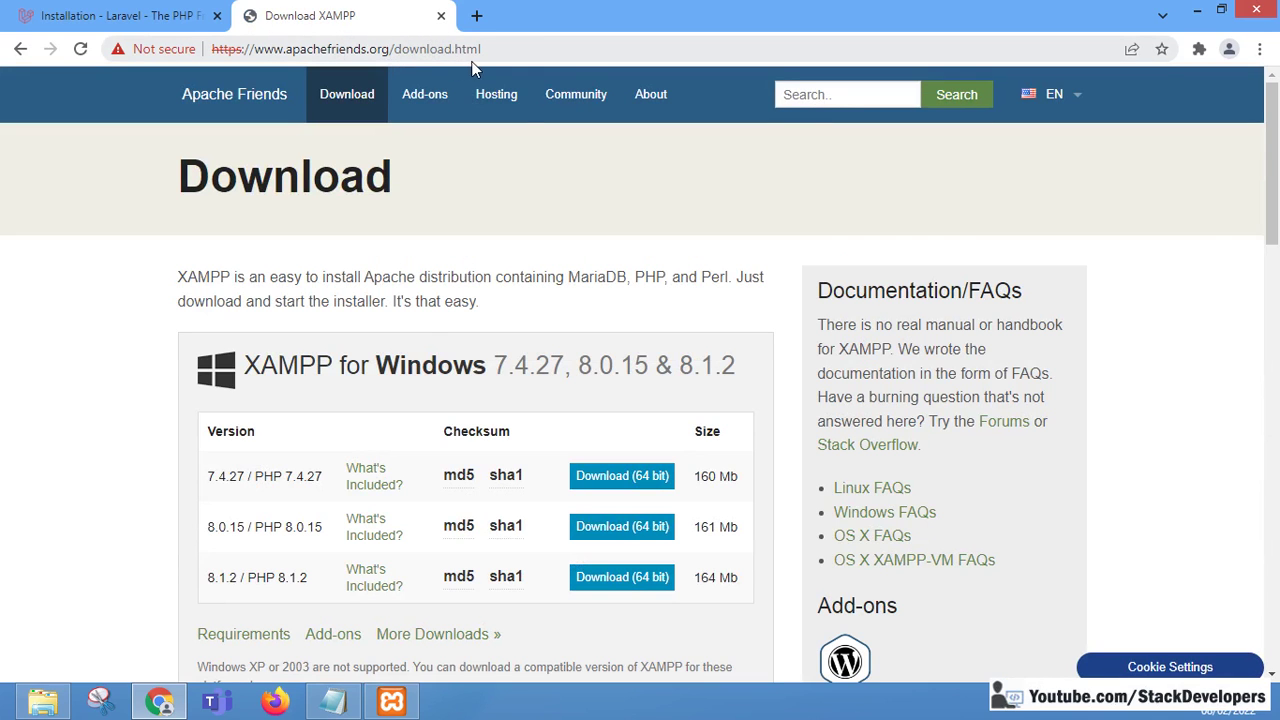
Examine the XAMPP versions offered for Windows, Linux and OS X on the download page.
scroll(421, 433, down, 2)
scroll(443, 329, down, 2)
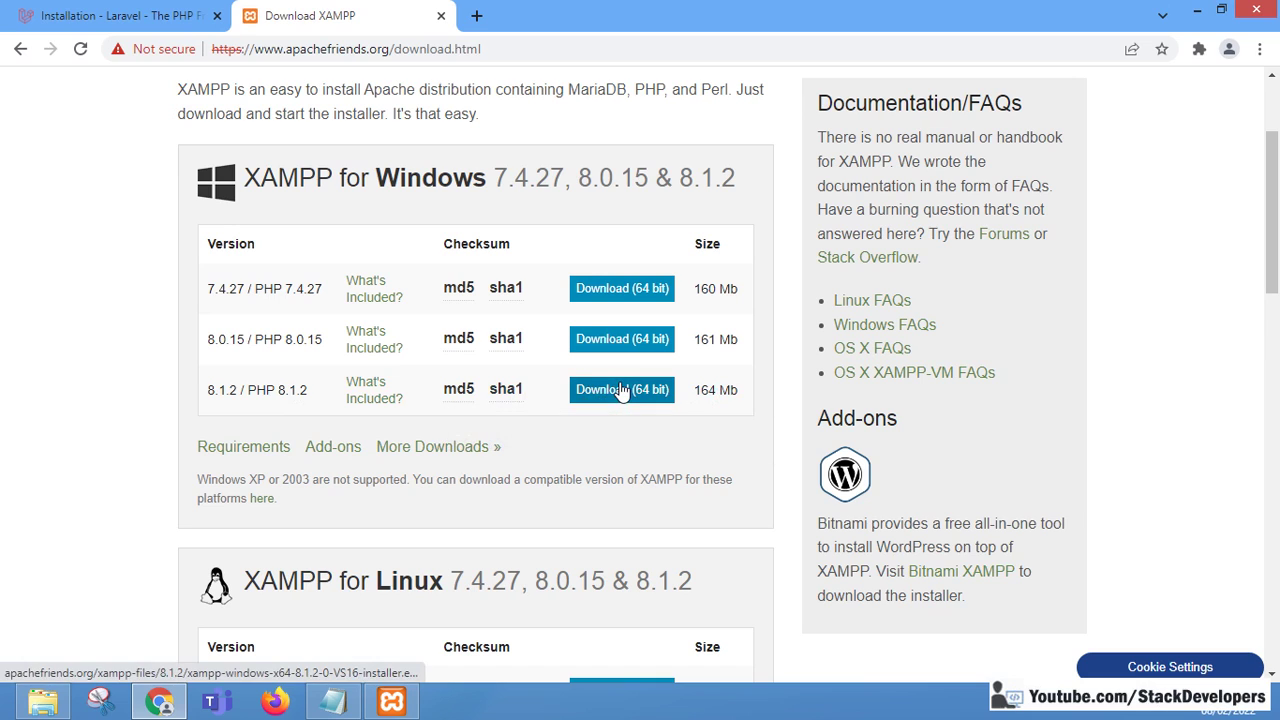
scroll(621, 395, down, 3)
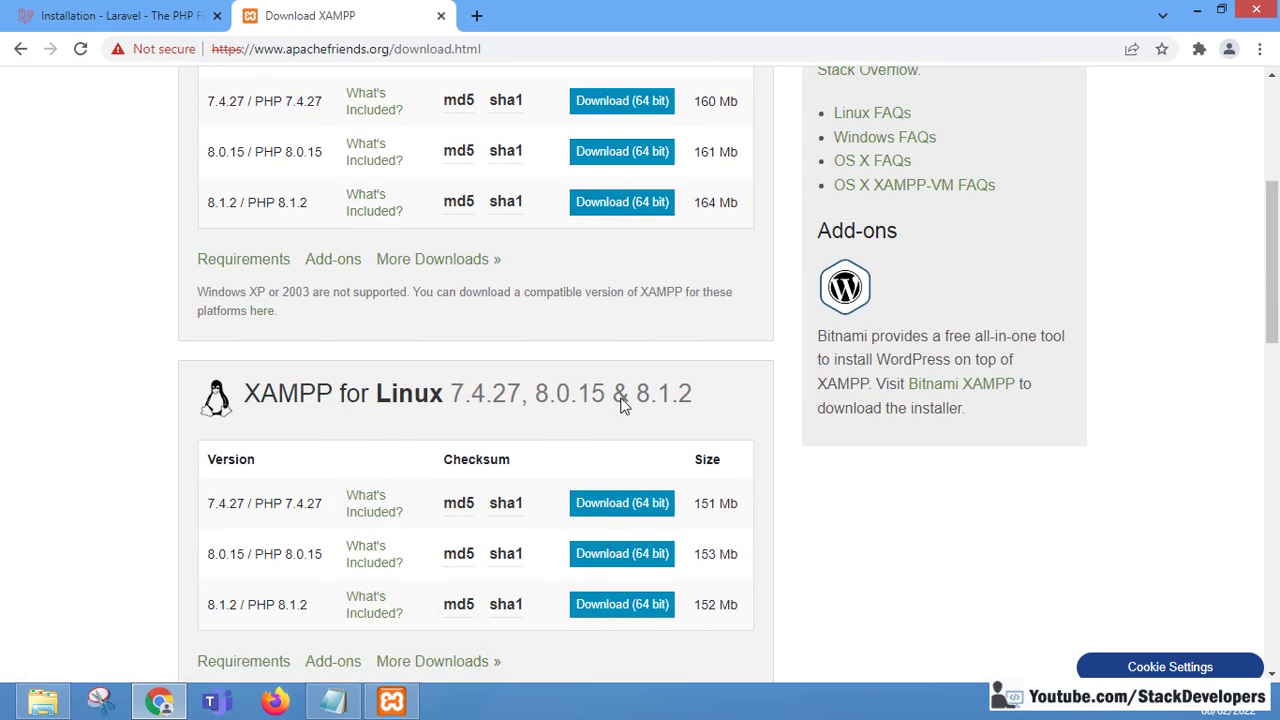
scroll(420, 345, down, 1)
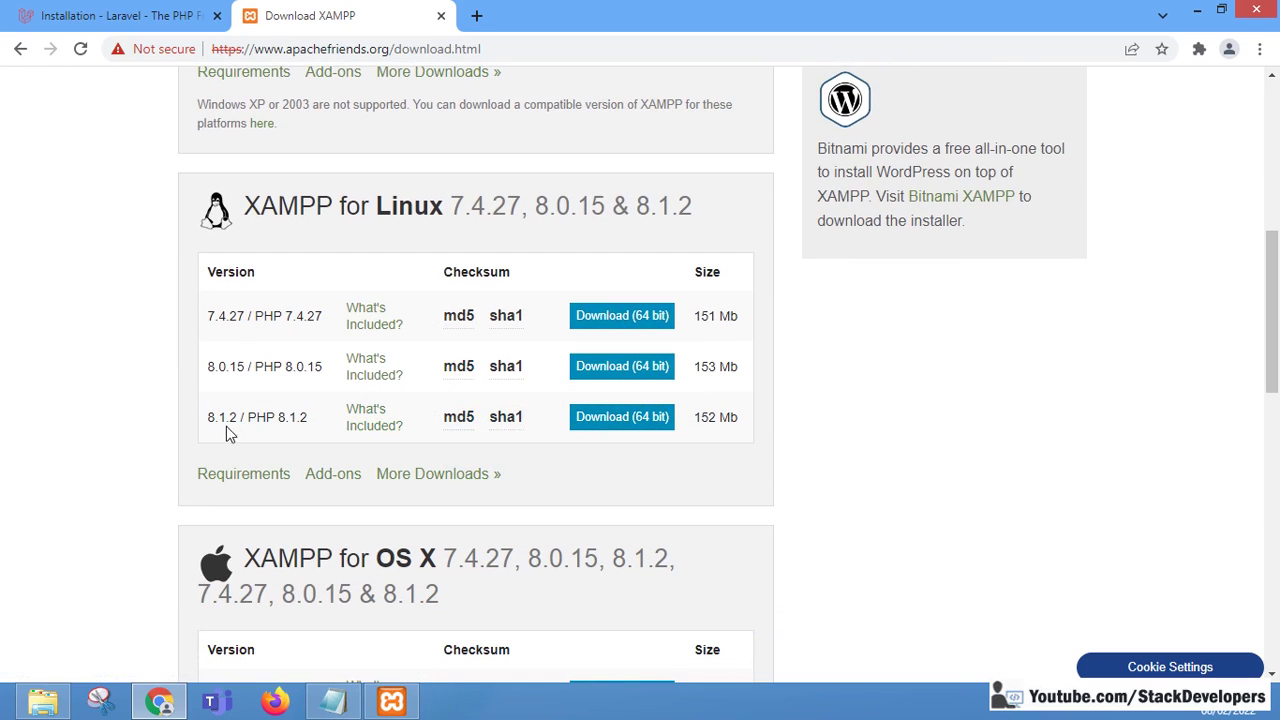
scroll(315, 435, down, 1)
scroll(315, 435, down, 5)
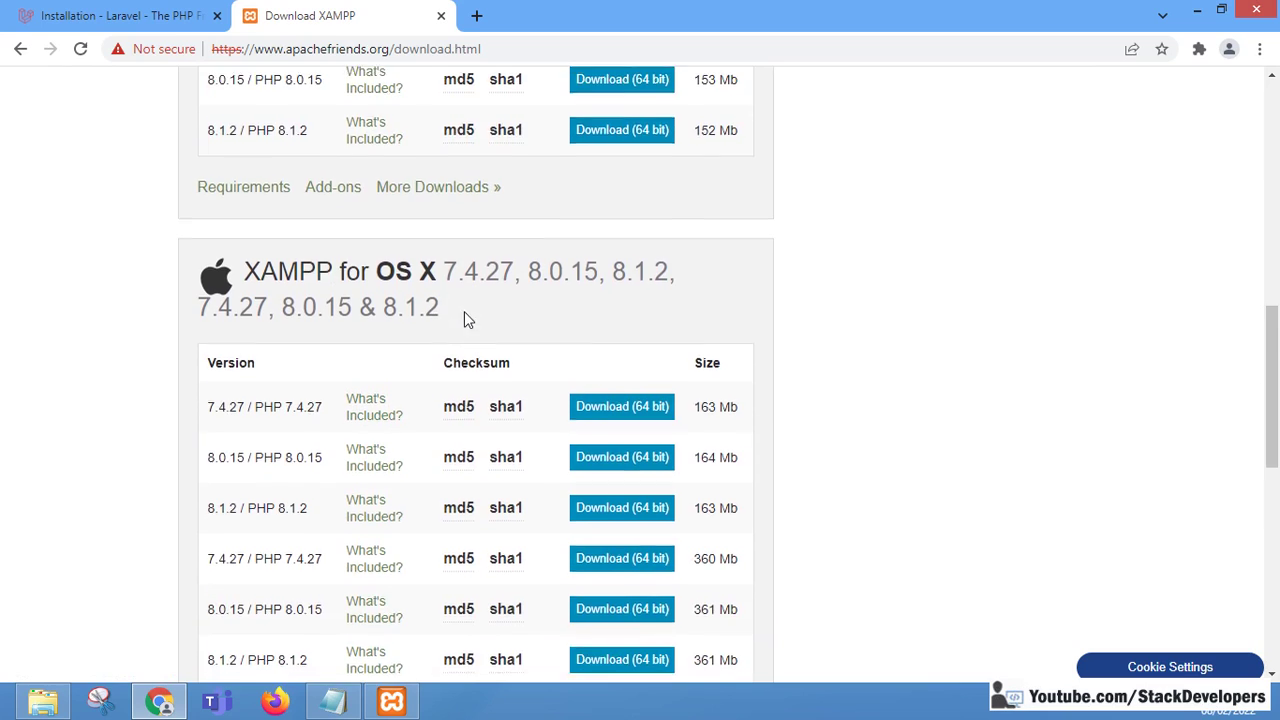
scroll(414, 451, down, 1)
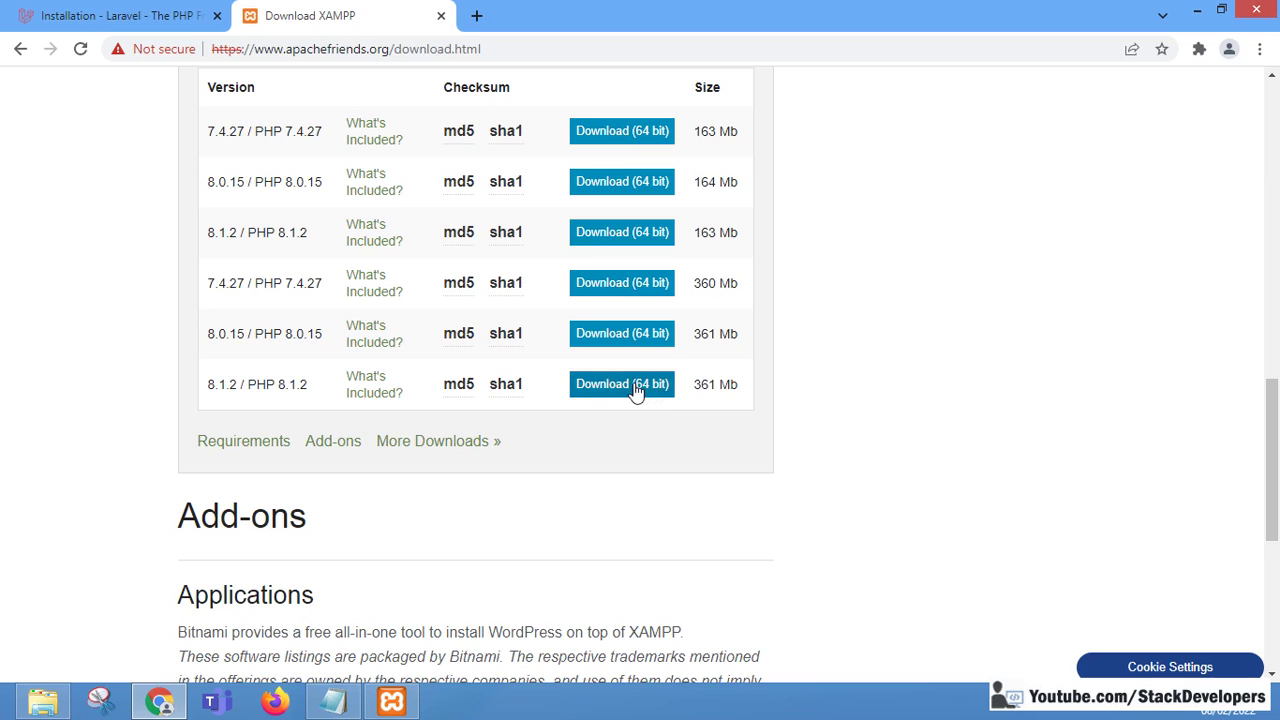
scroll(652, 398, up, 8)
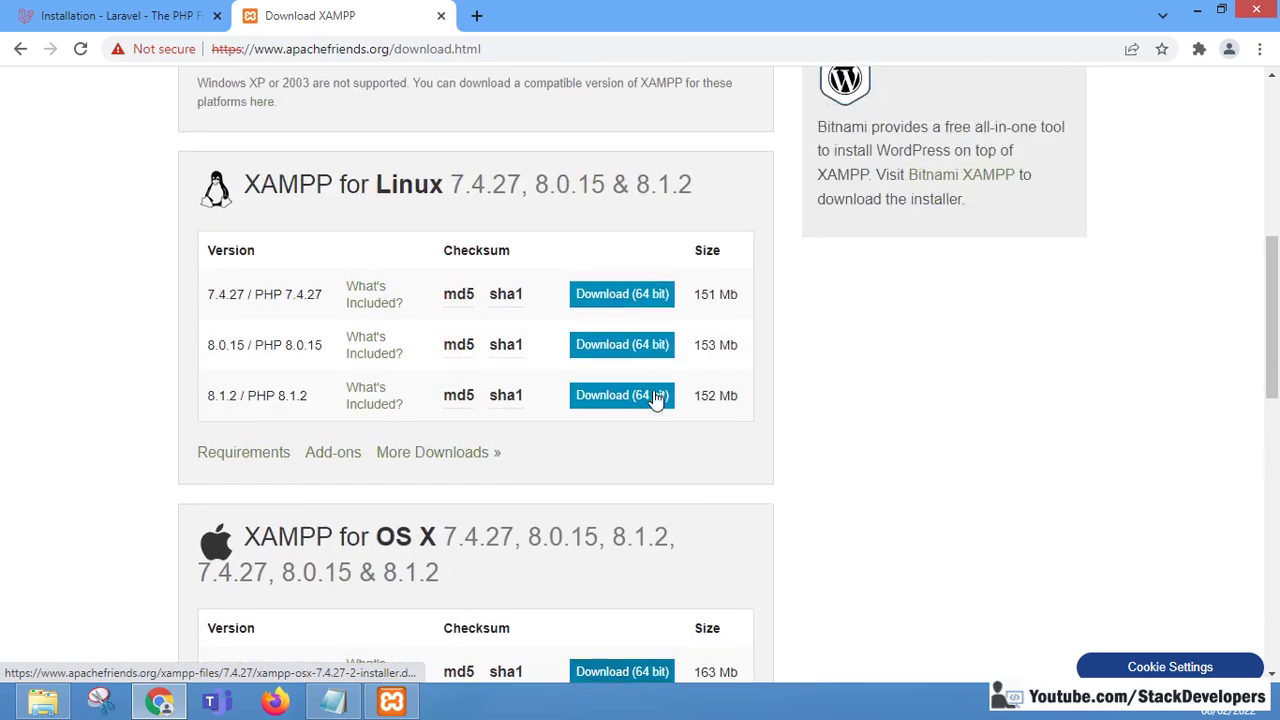
scroll(612, 340, up, 2)
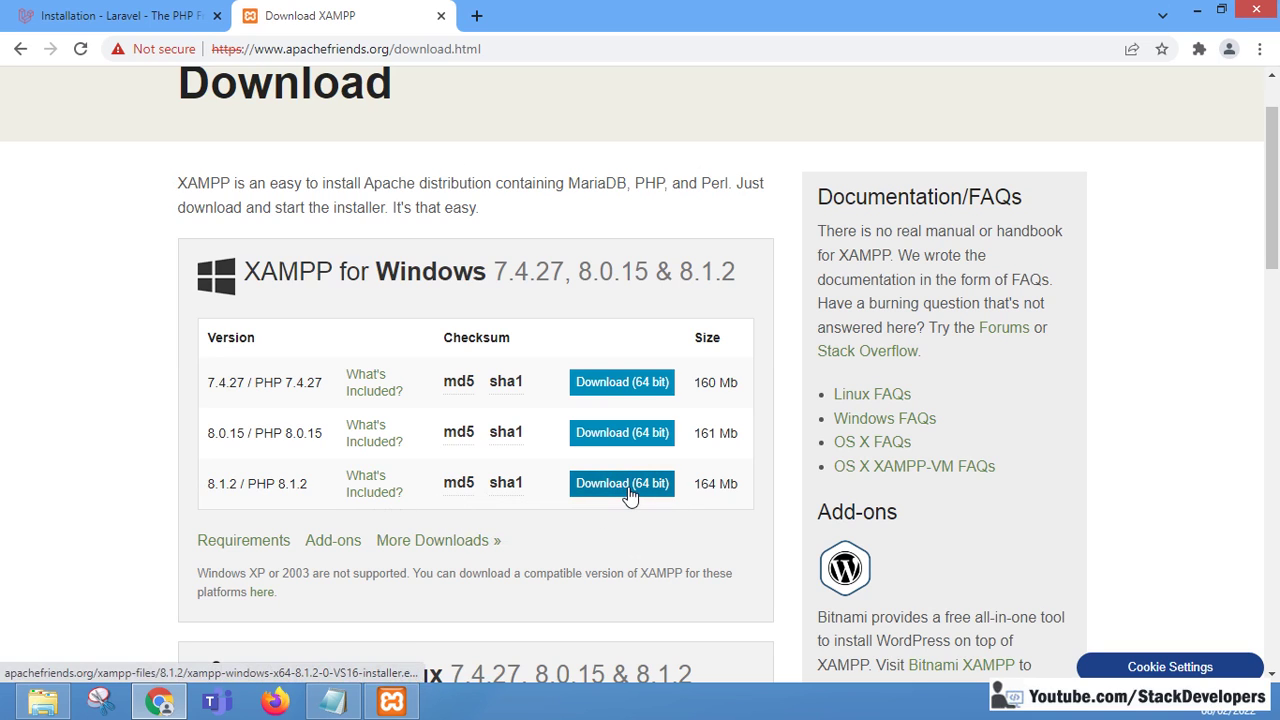
Look through the xampp folder on drive E in File Explorer and check the module status in the XAMPP Control Panel.
click(45, 703)
scroll(300, 270, up, 7)
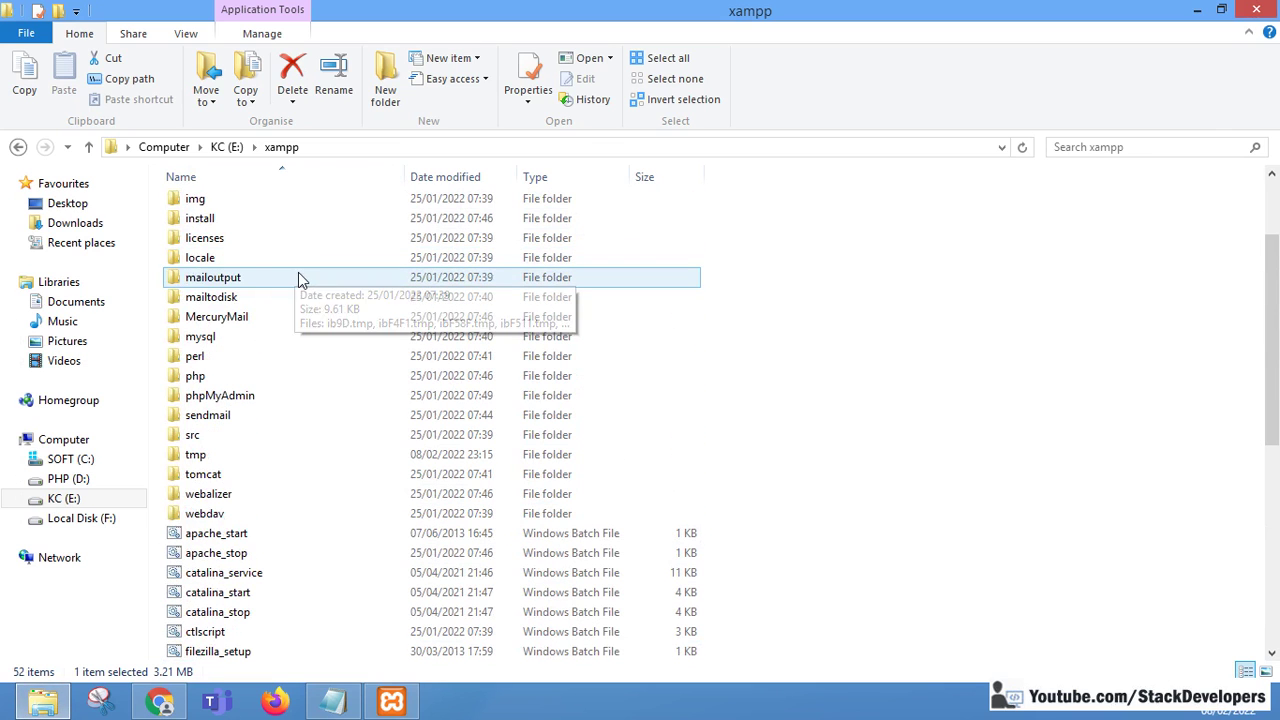
scroll(337, 258, down, 6)
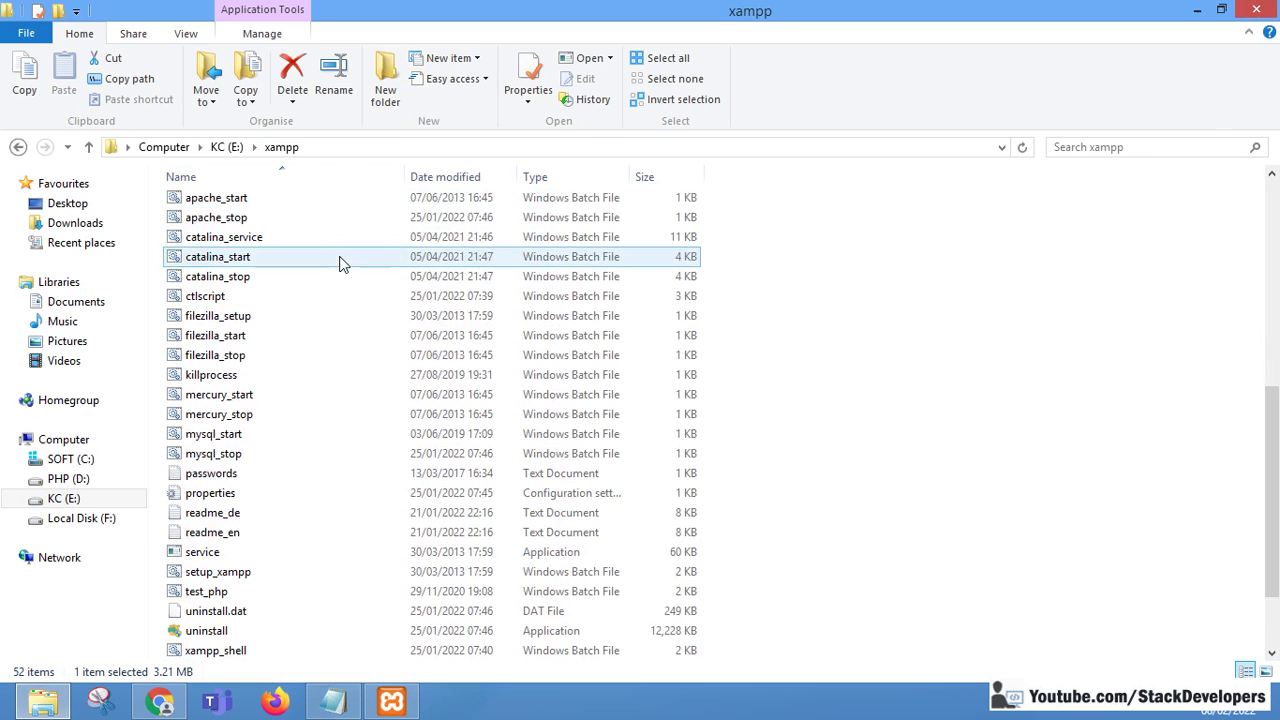
click(392, 703)
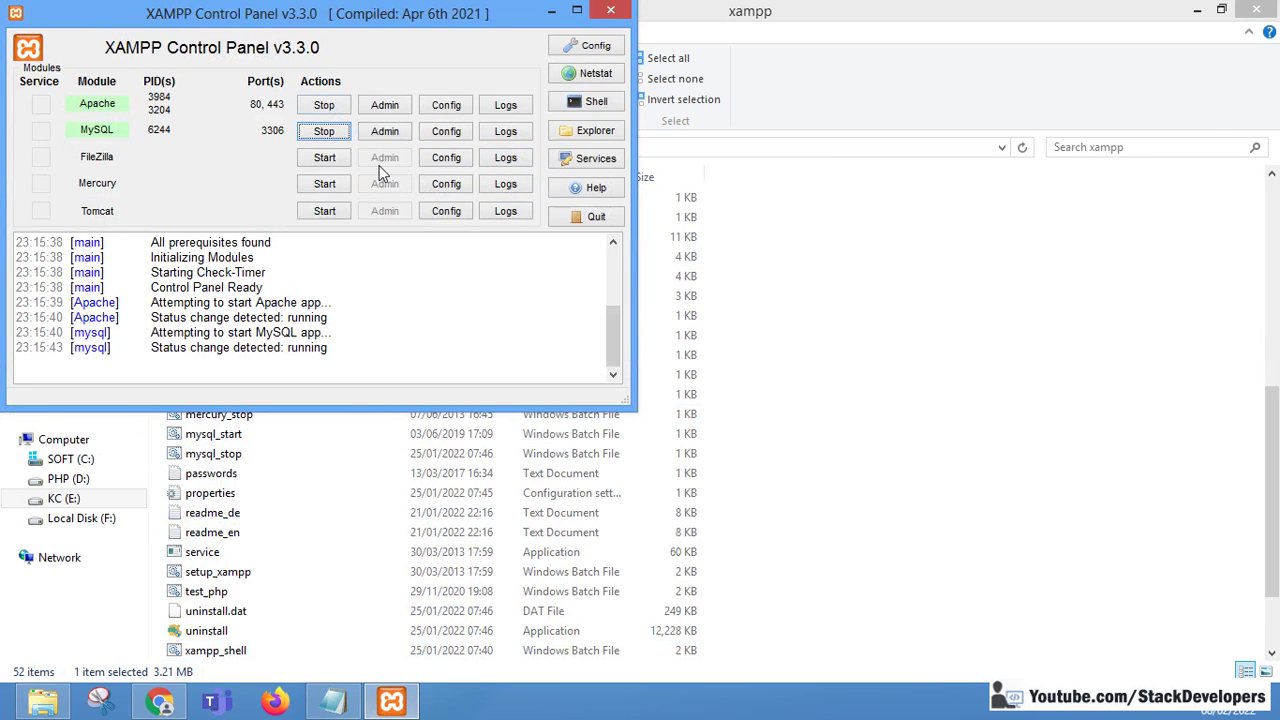
Switch back to Chrome, load localhost in a new tab and open the PHPInfo page to check the PHP version.
click(162, 703)
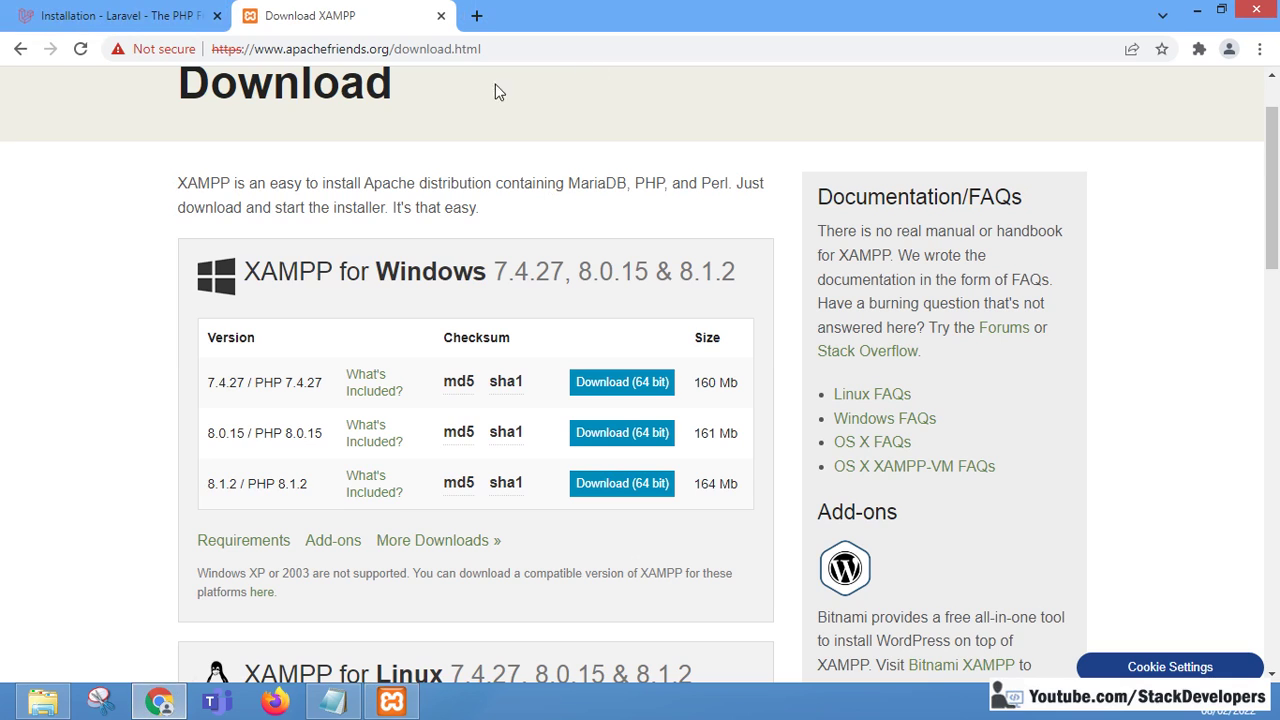
click(476, 15)
text(localhost)
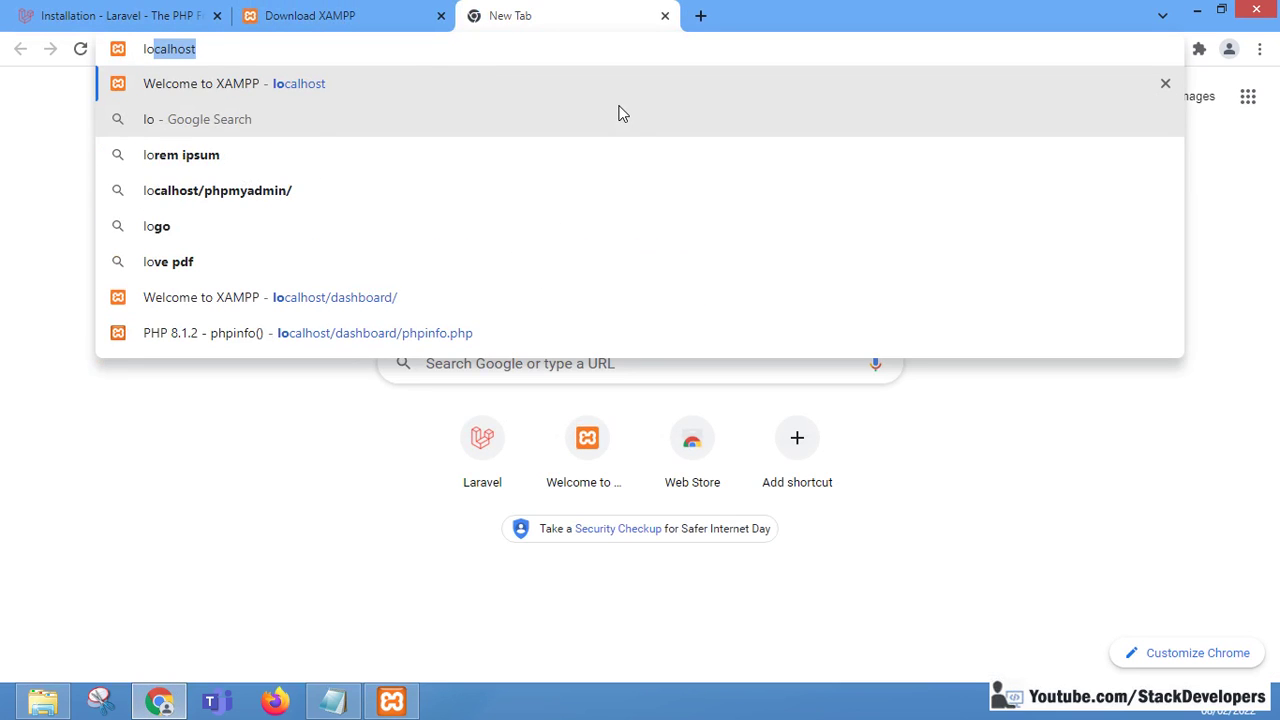
key(Return)
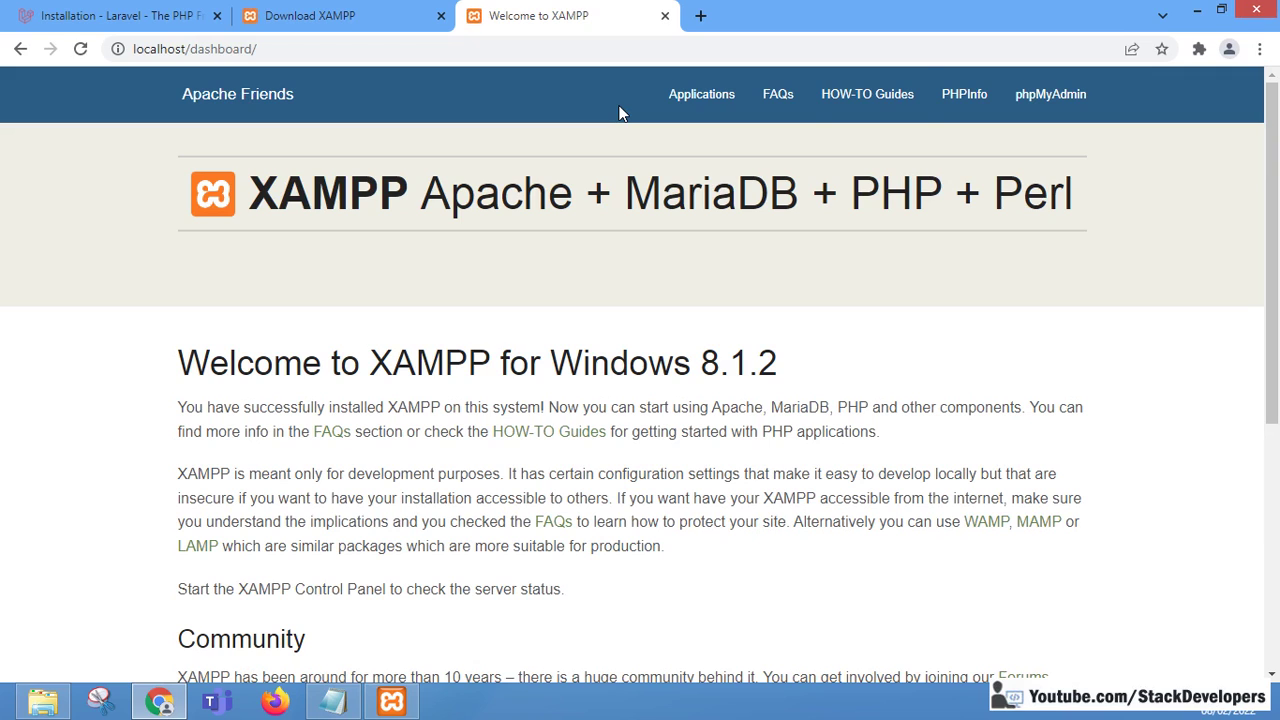
click(957, 92)
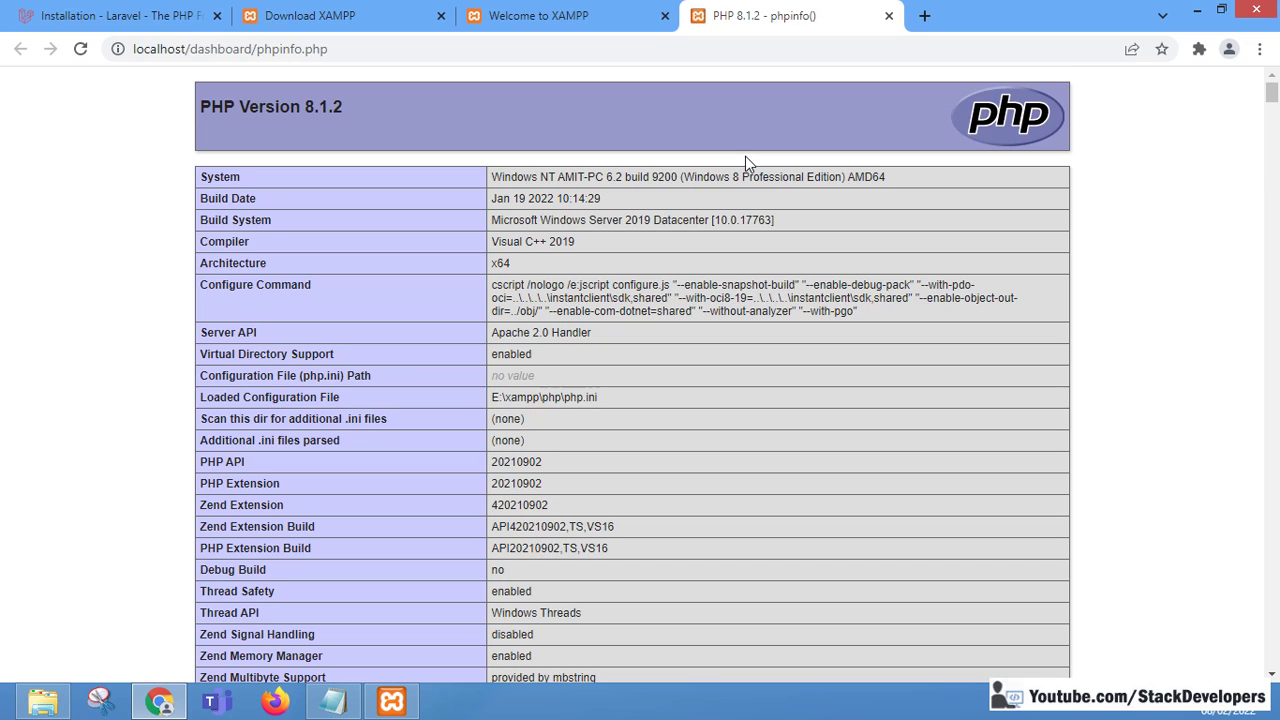
Search for "install composer" in a new tab and open the getcomposer.org download page, proceeding past the privacy warning.
click(925, 19)
text(i)
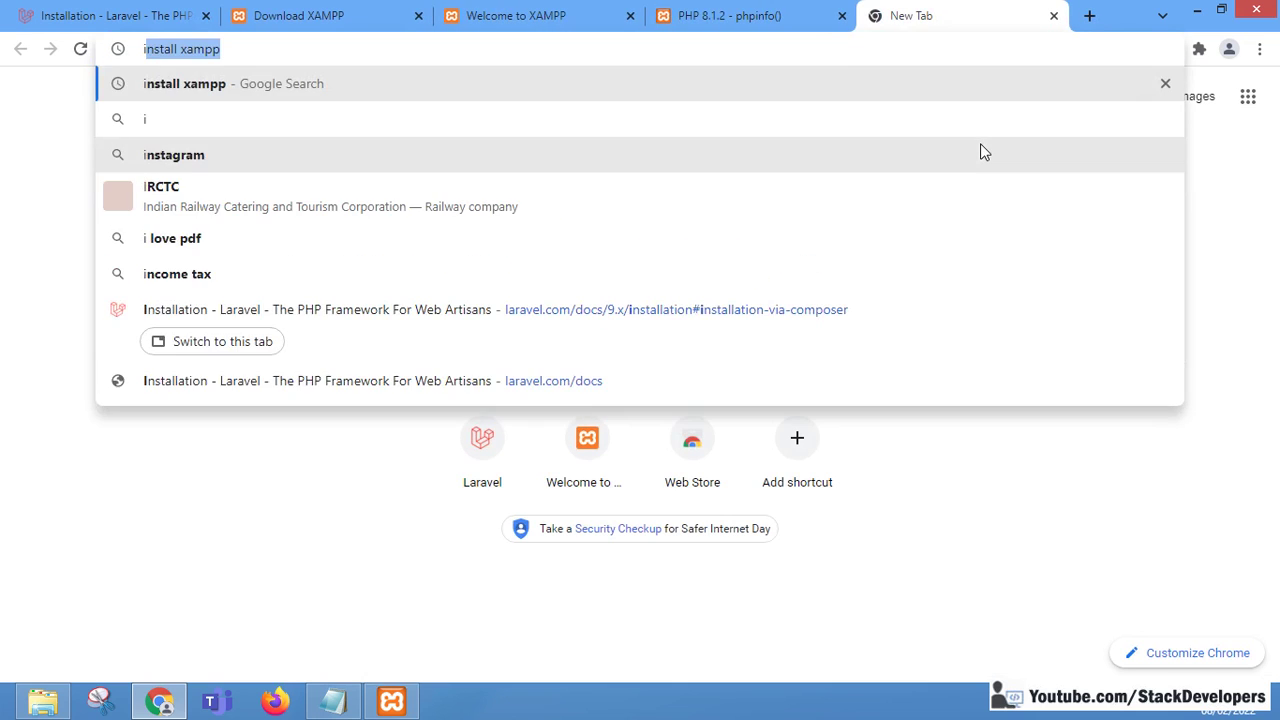
text(nstall composer)
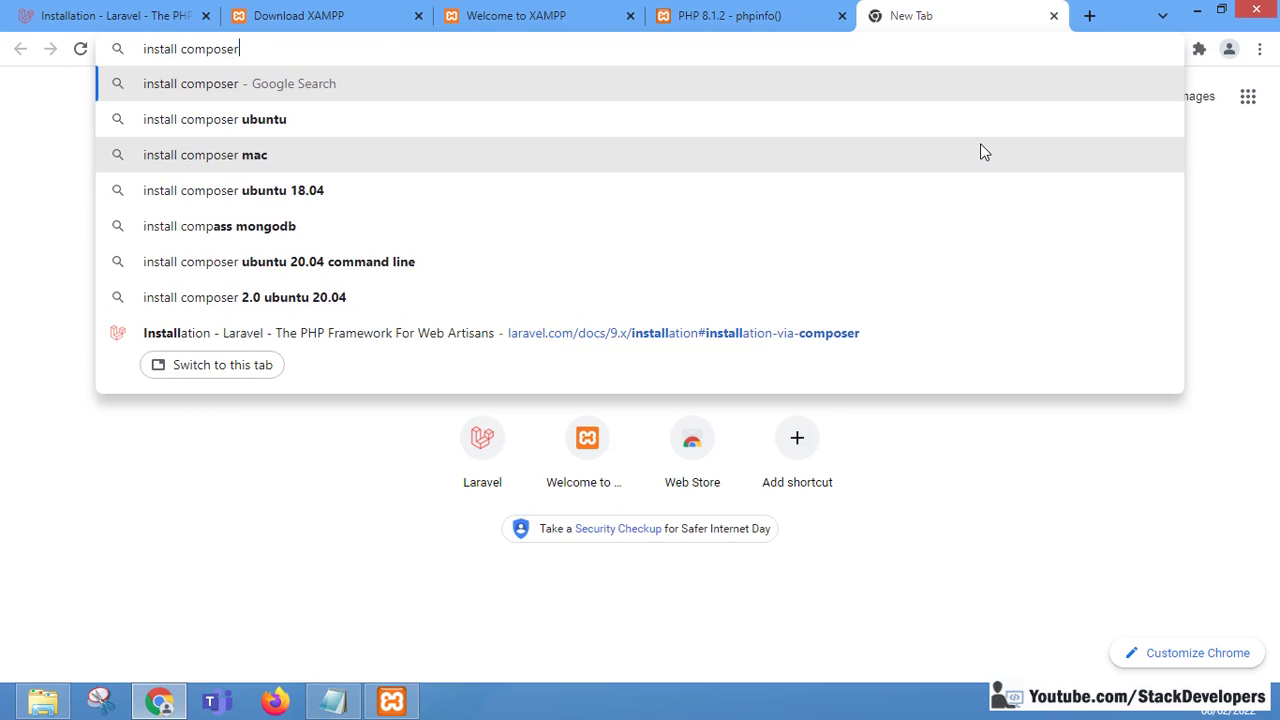
key(Return)
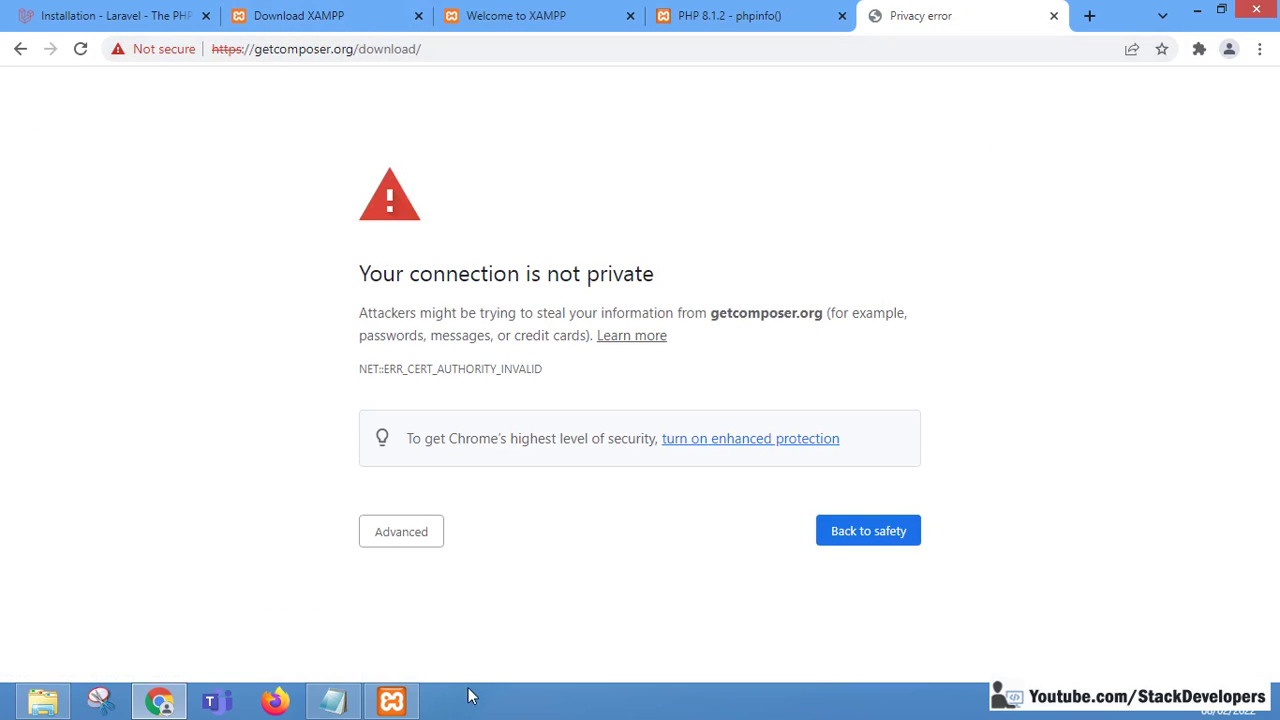
click(399, 537)
scroll(543, 409, down, 1)
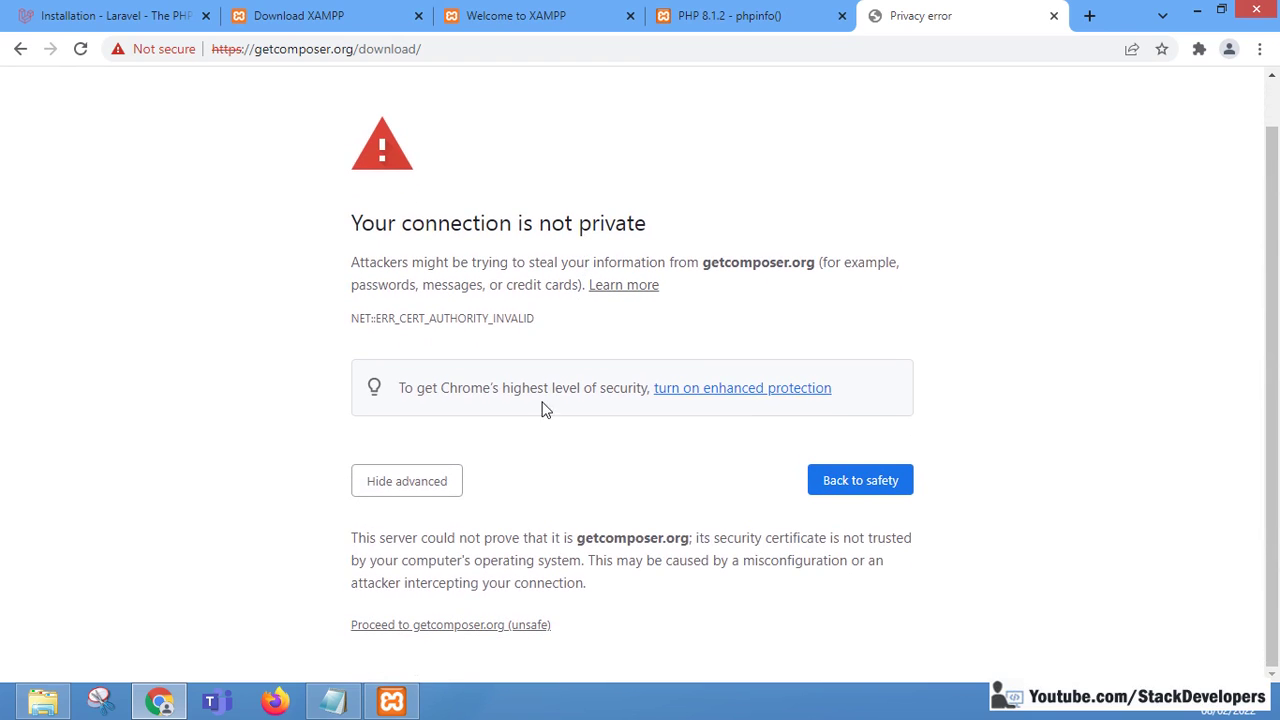
click(440, 630)
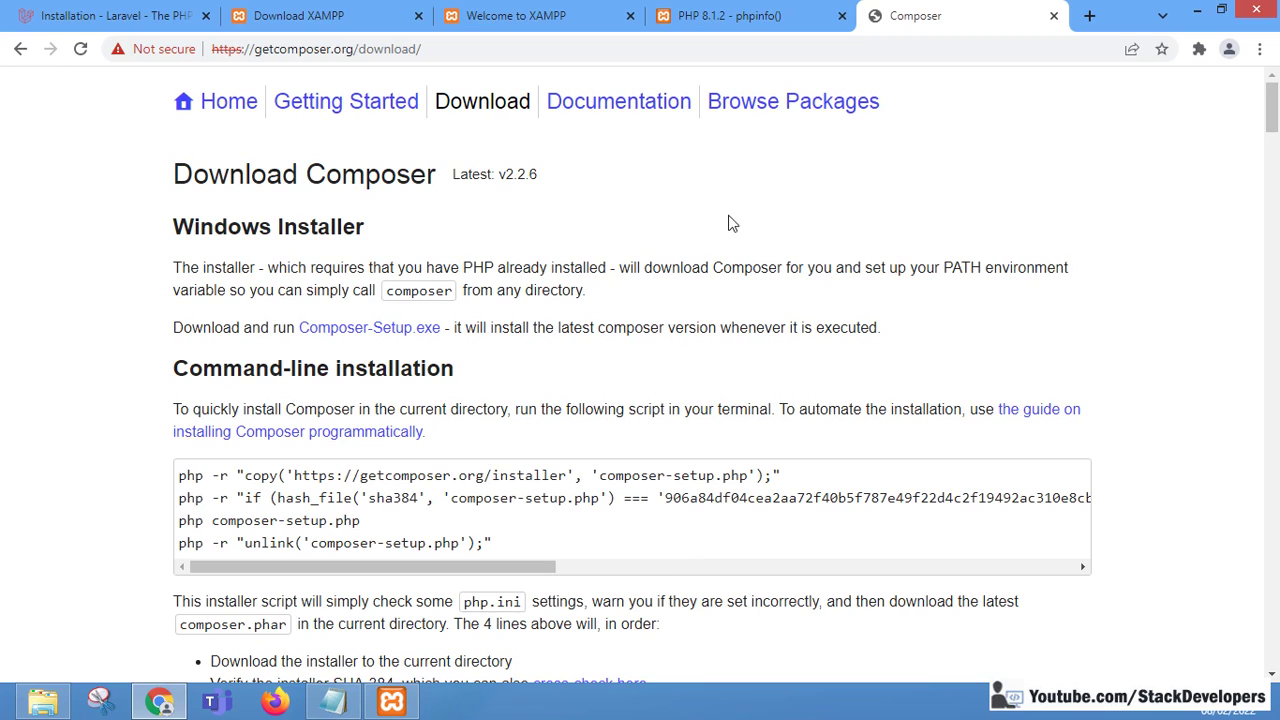
Download the Composer-Setup.exe Windows installer and launch the downloaded file.
scroll(455, 289, down, 1)
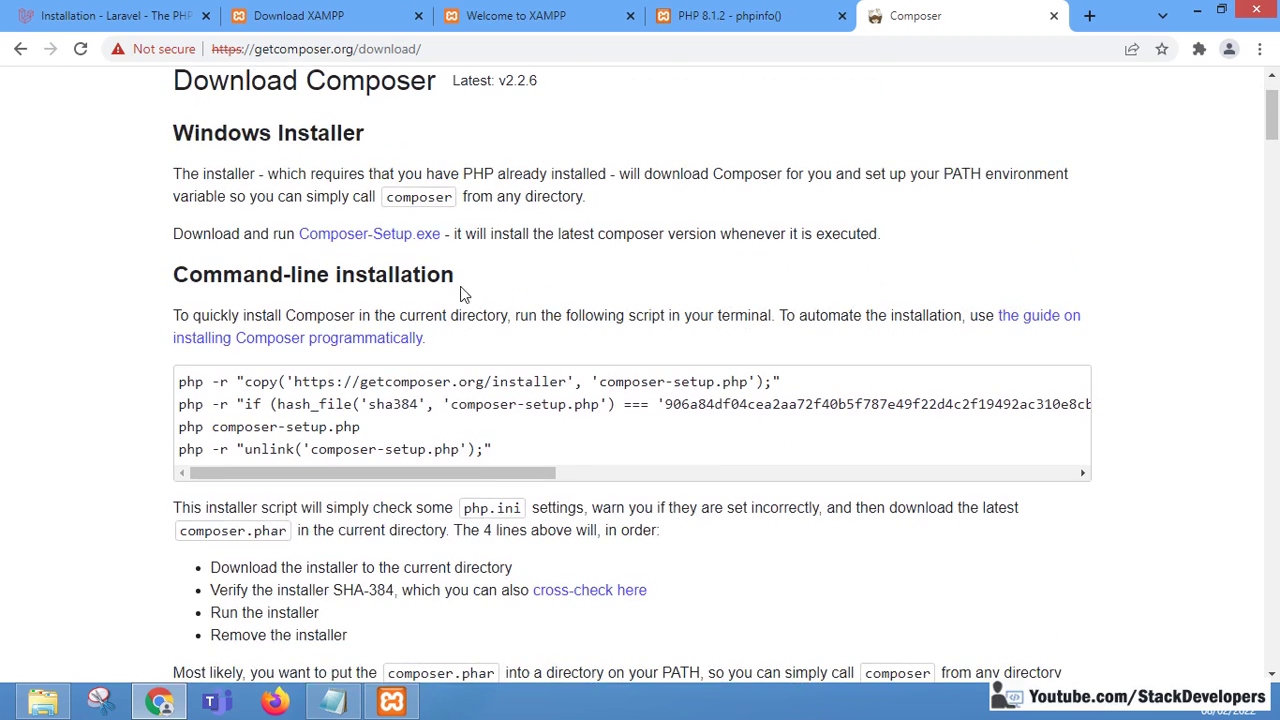
click(371, 236)
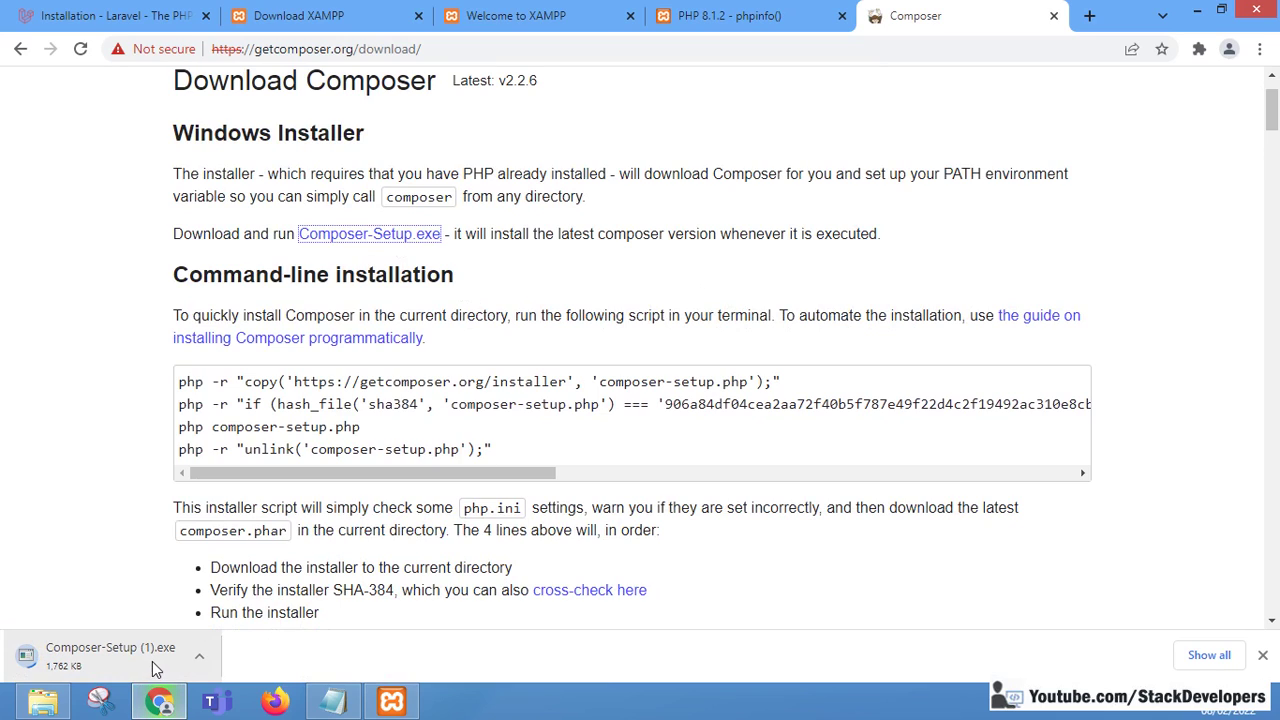
click(146, 663)
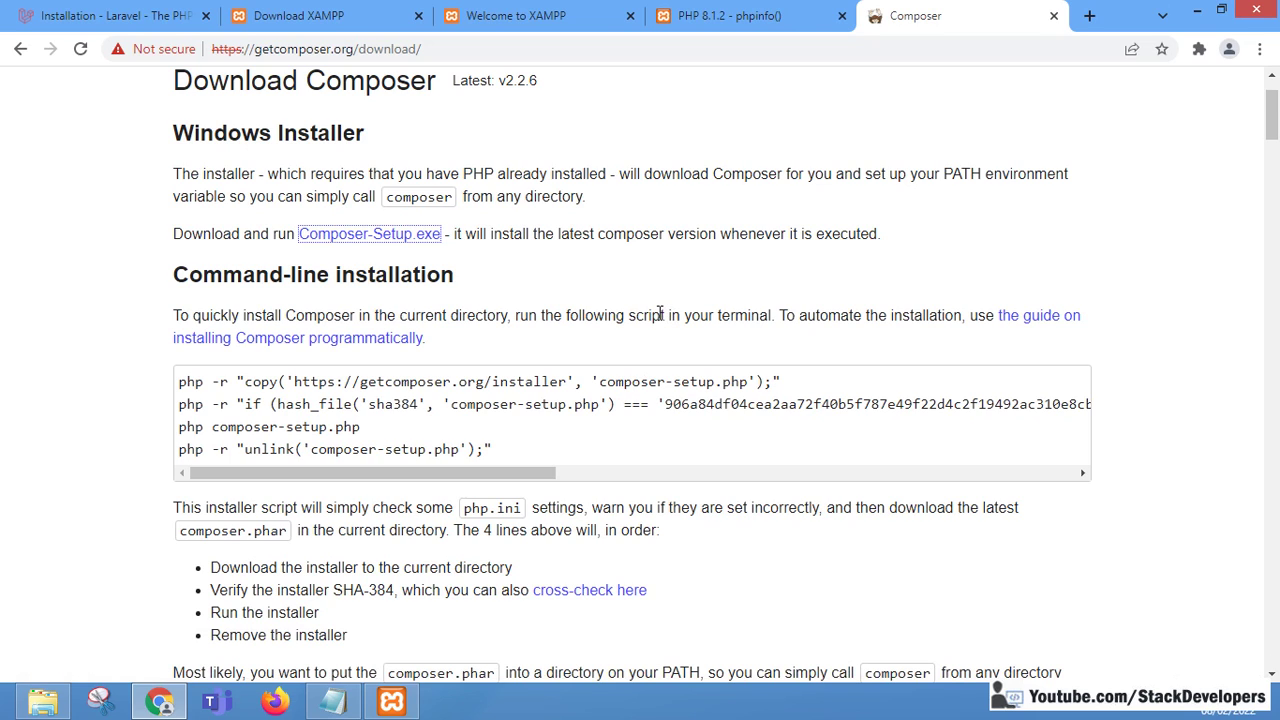
Switch to File Explorer and open the Downloads folder containing the Composer installer.
click(160, 700)
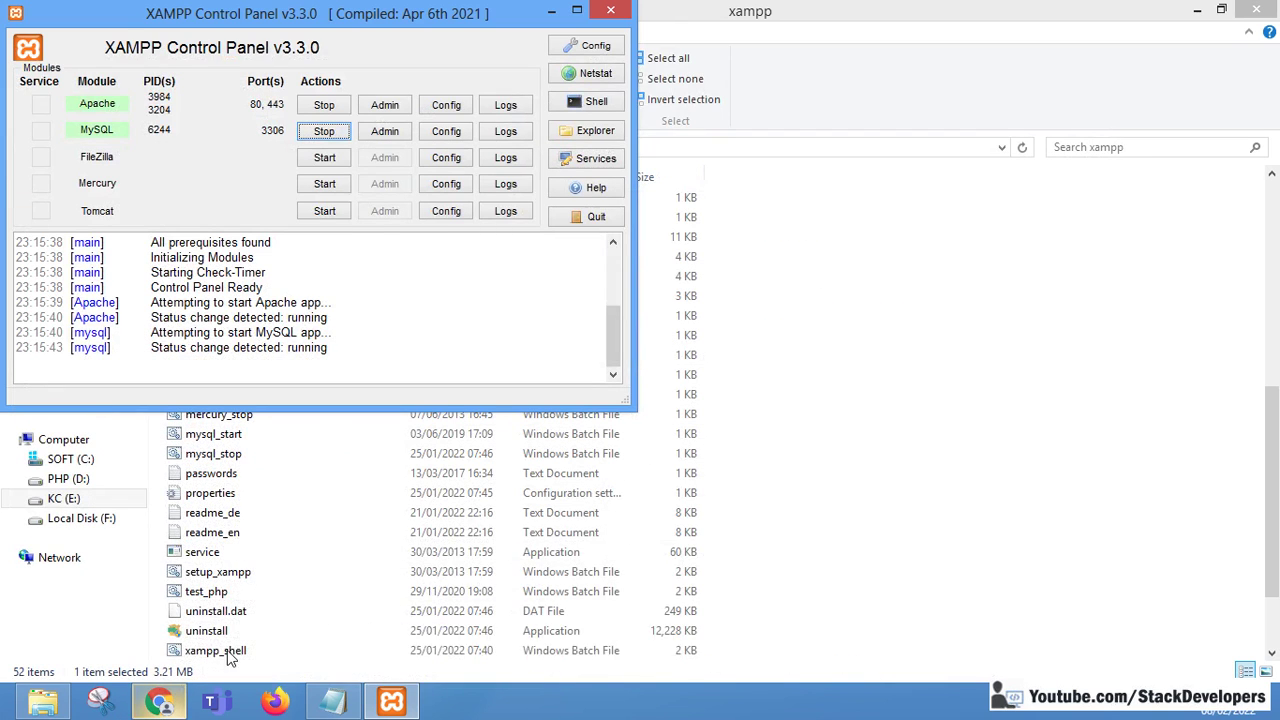
click(42, 700)
click(80, 222)
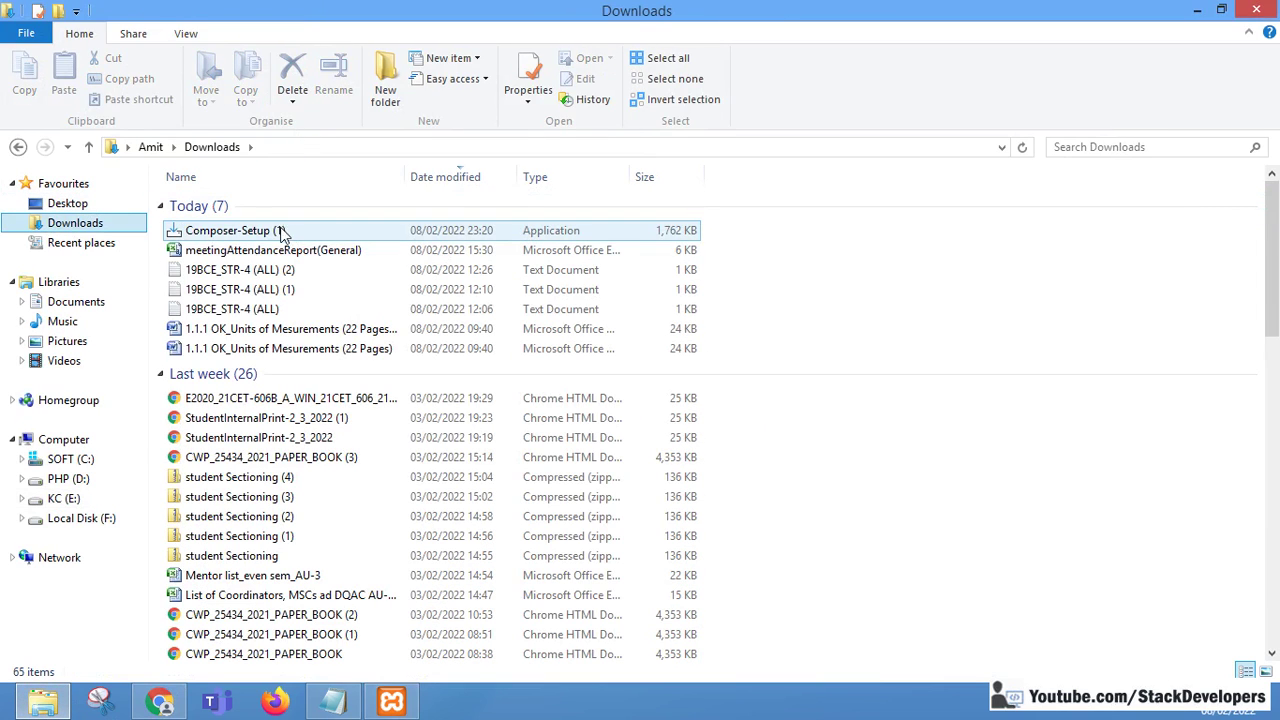
Run the Composer-Setup (1) installer despite the SmartScreen warning and choose to install Composer for all users.
double_click(262, 232)
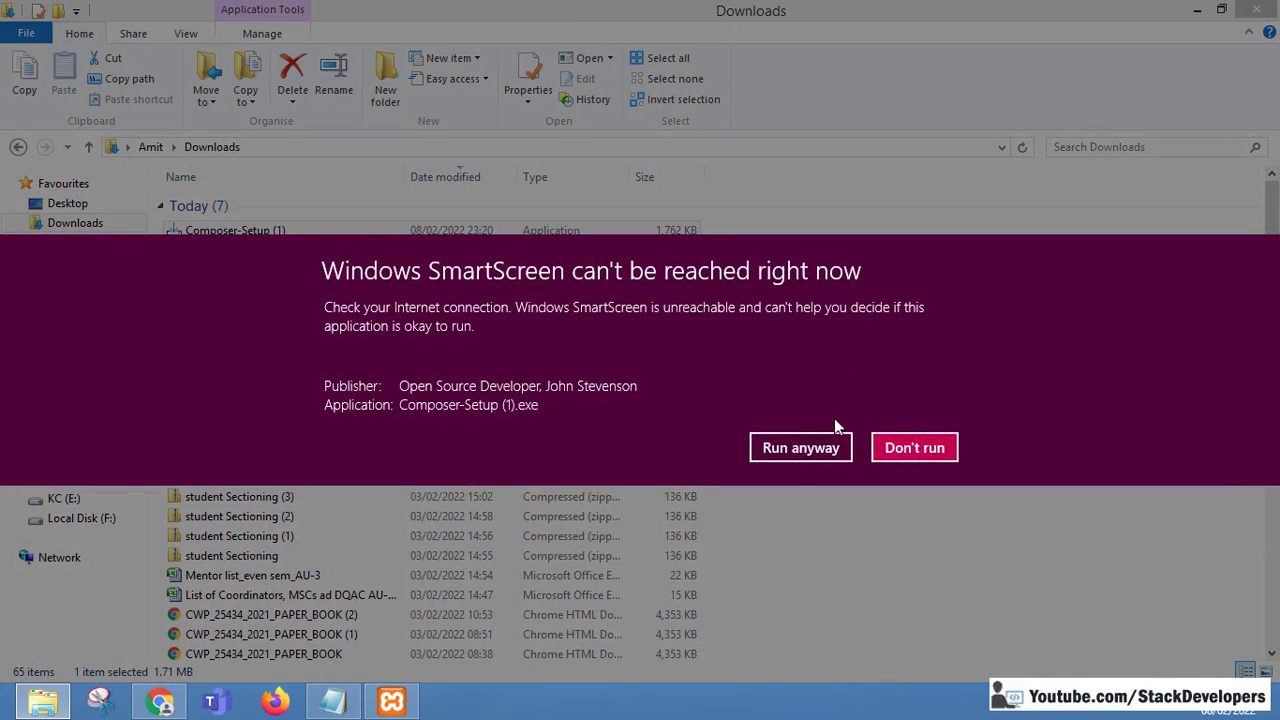
click(815, 448)
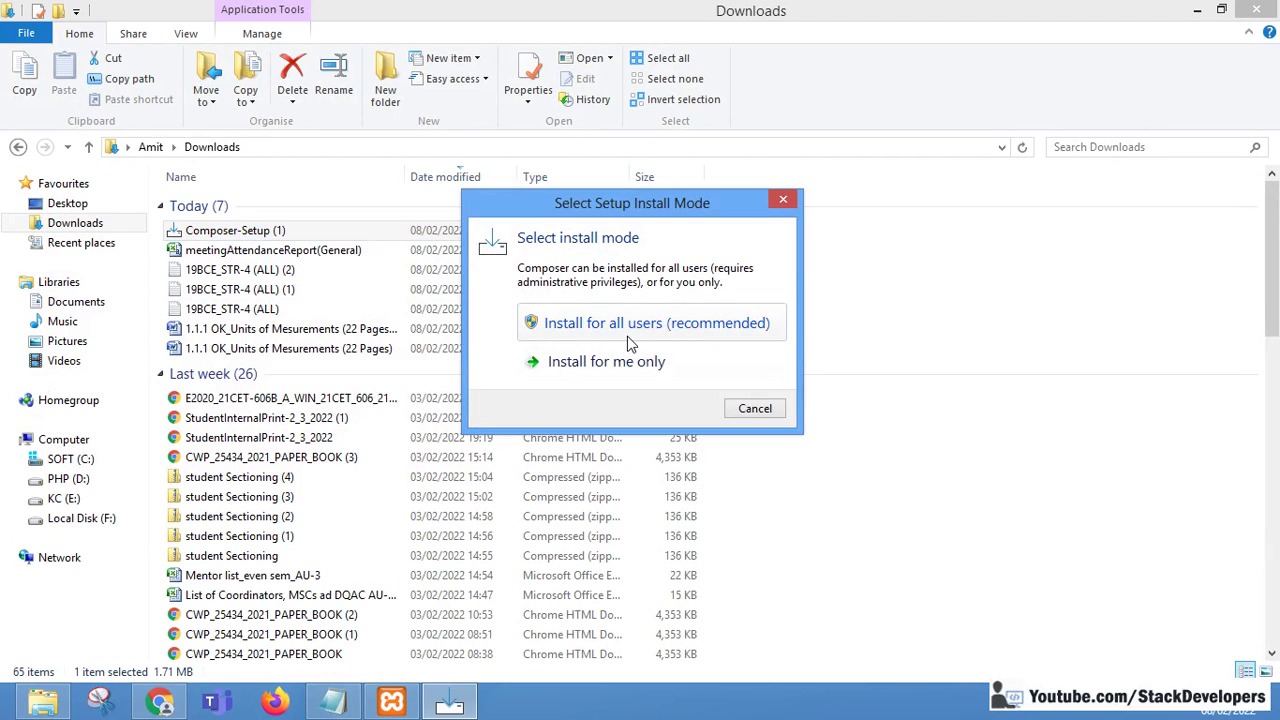
click(628, 341)
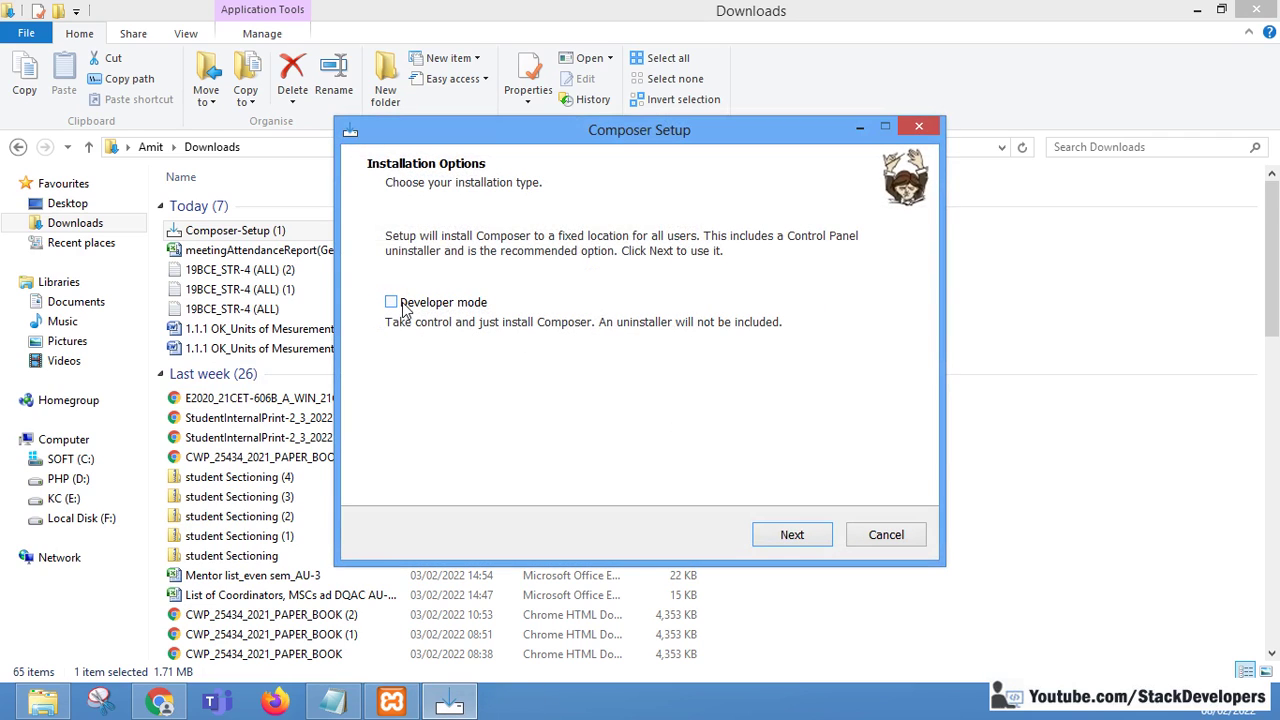
Install Composer to C:\composer without developer mode, using E:\xampp\php\php.exe as the command-line PHP and no proxy.
click(809, 535)
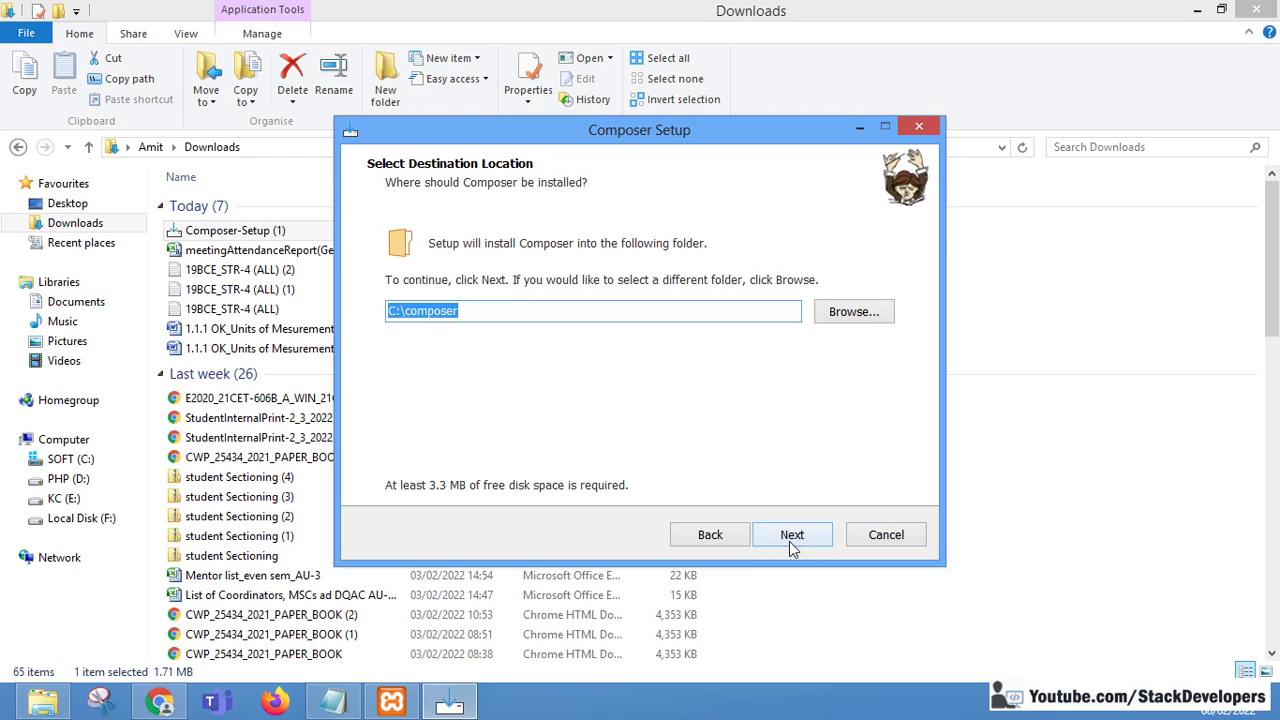
click(789, 537)
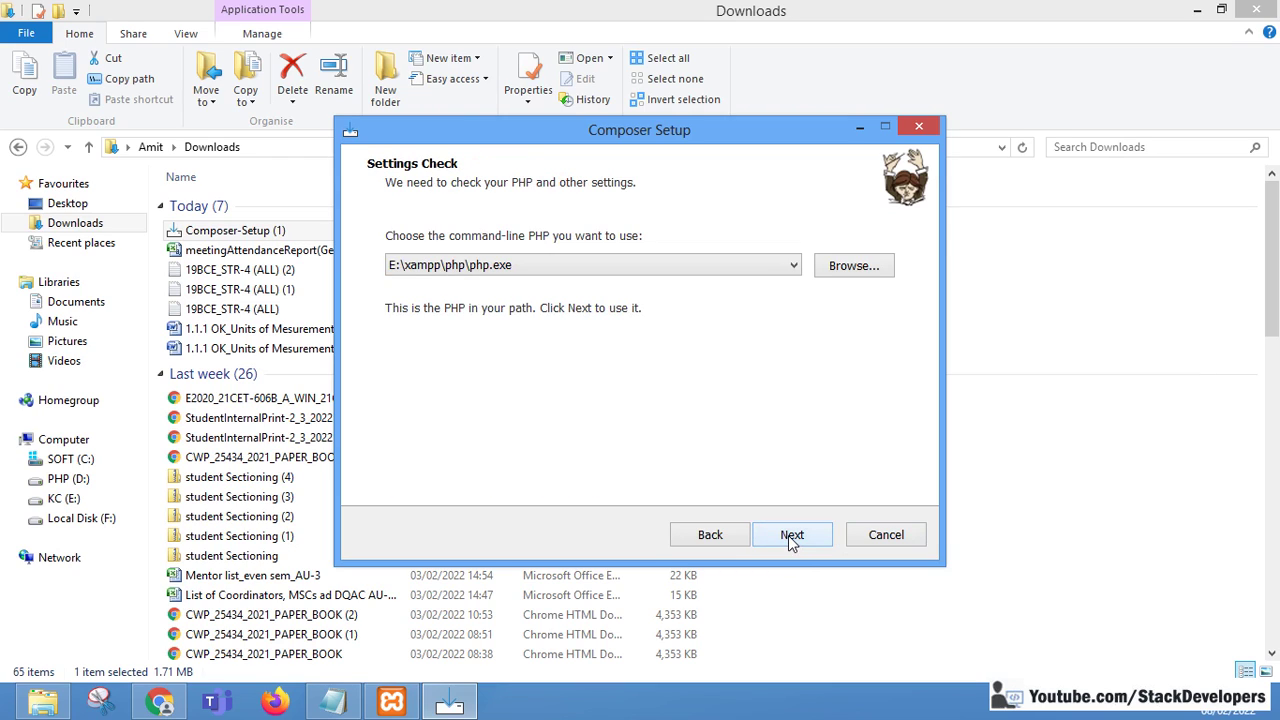
click(452, 266)
click(791, 535)
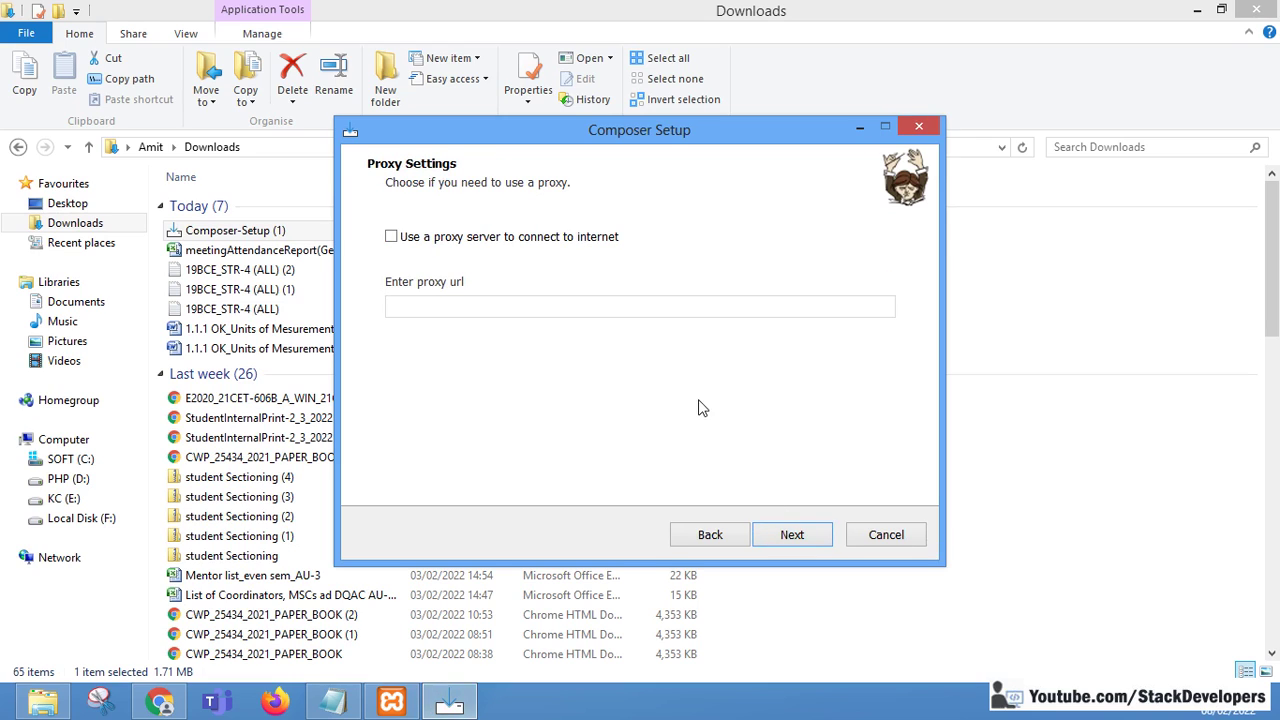
click(805, 535)
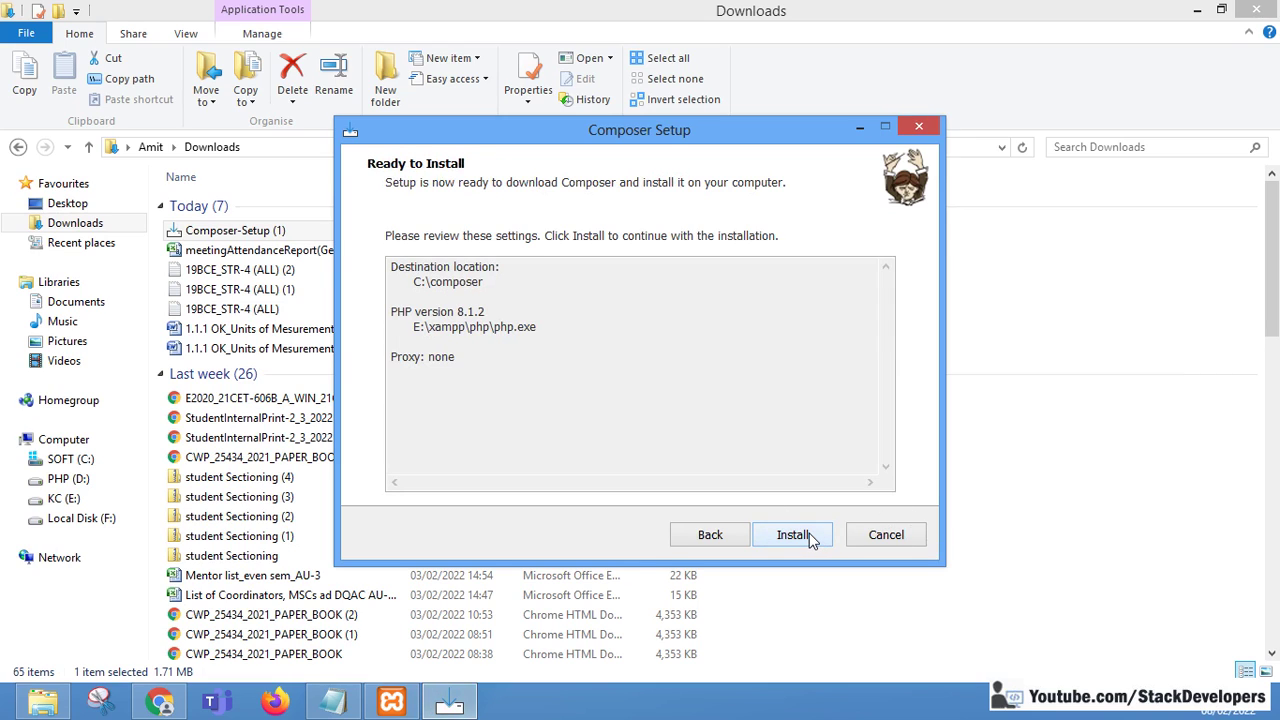
click(809, 536)
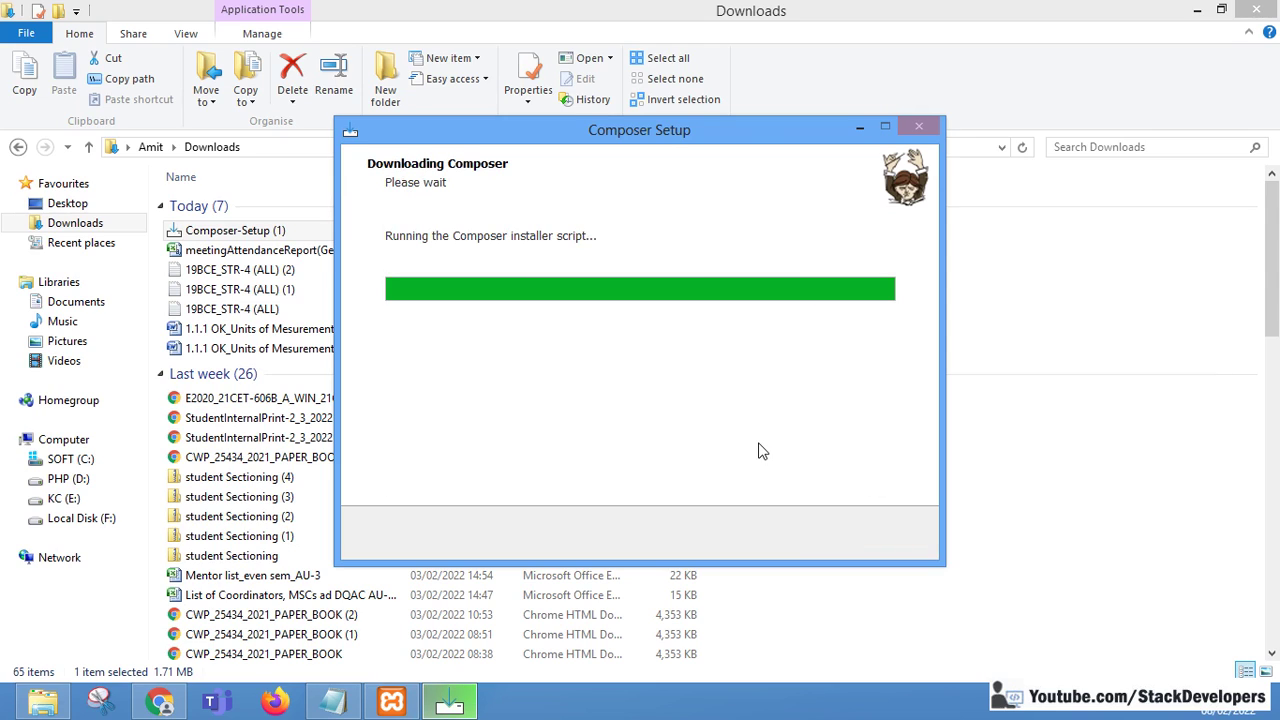
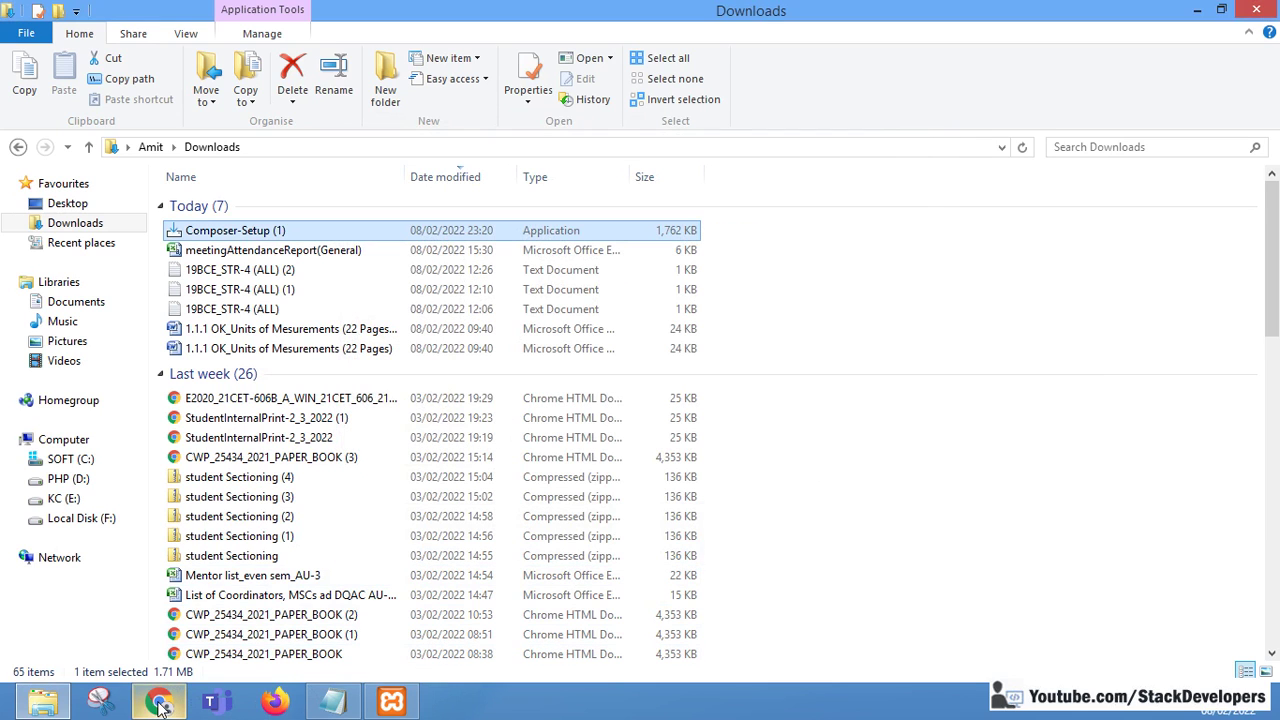
Review the Laravel 9 installation steps in Notepad, then switch to File Explorer and open the E:\xampp\htdocs folder.
click(43, 705)
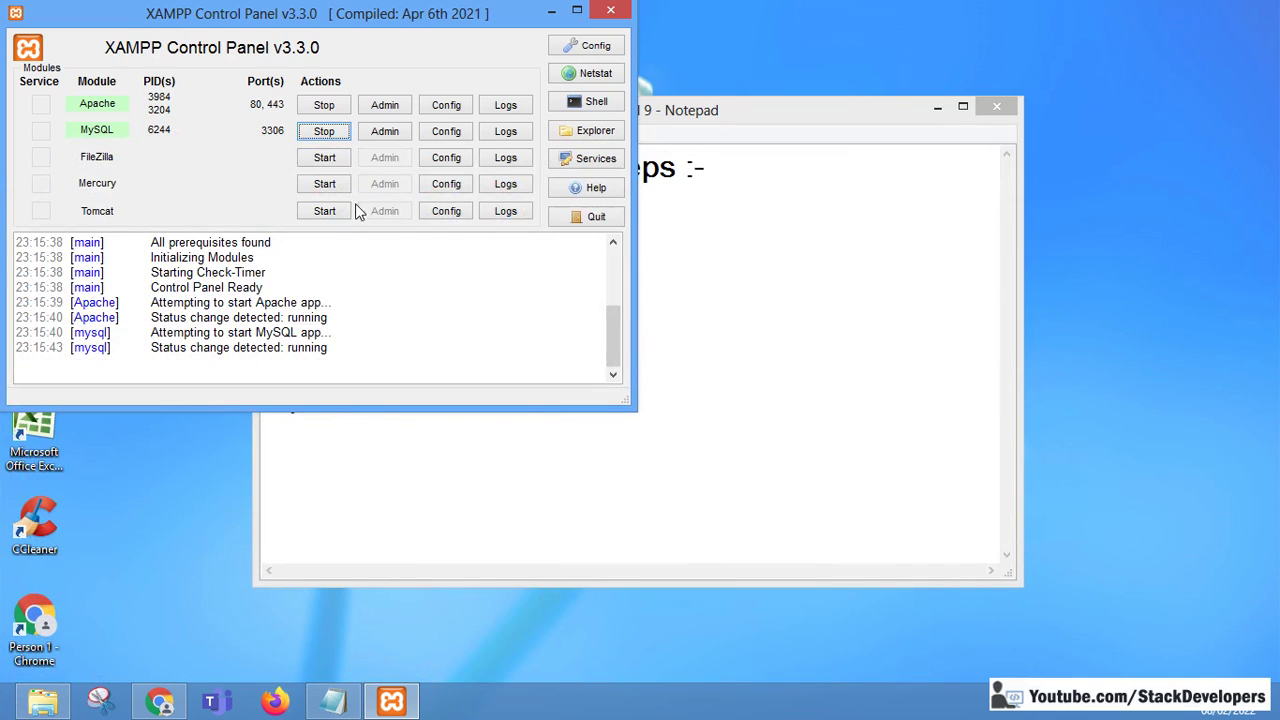
click(848, 264)
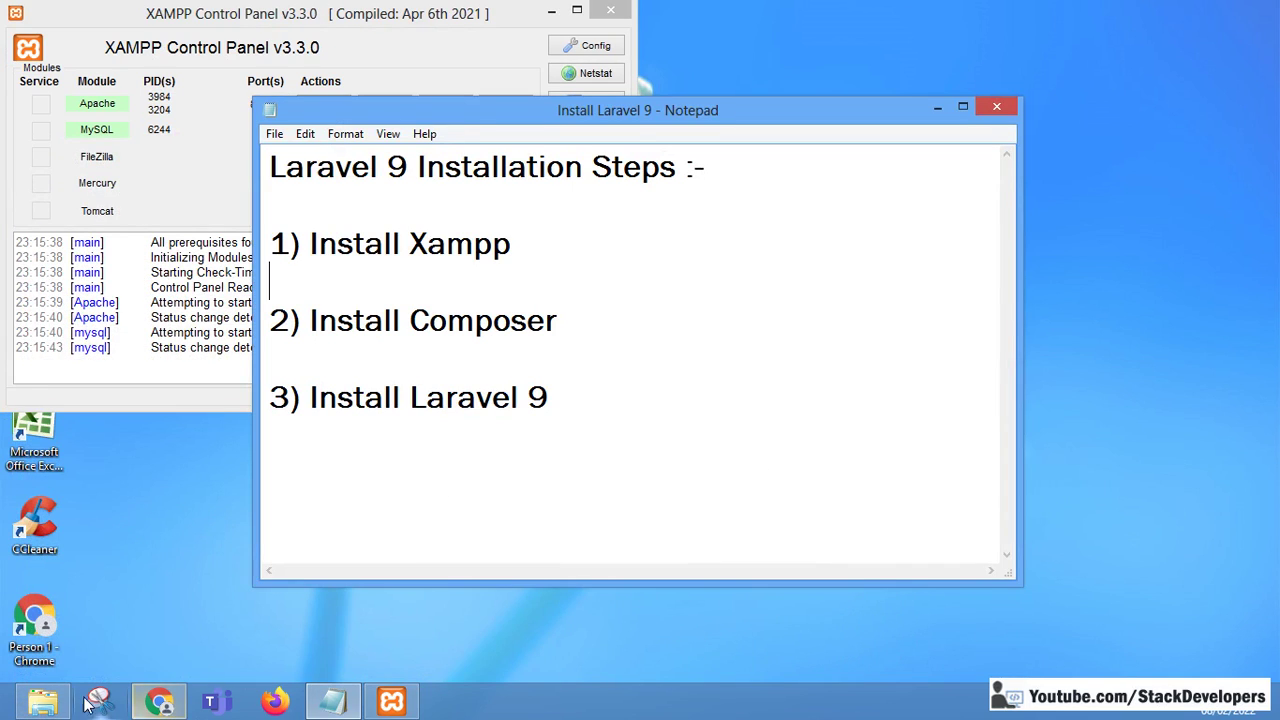
click(43, 703)
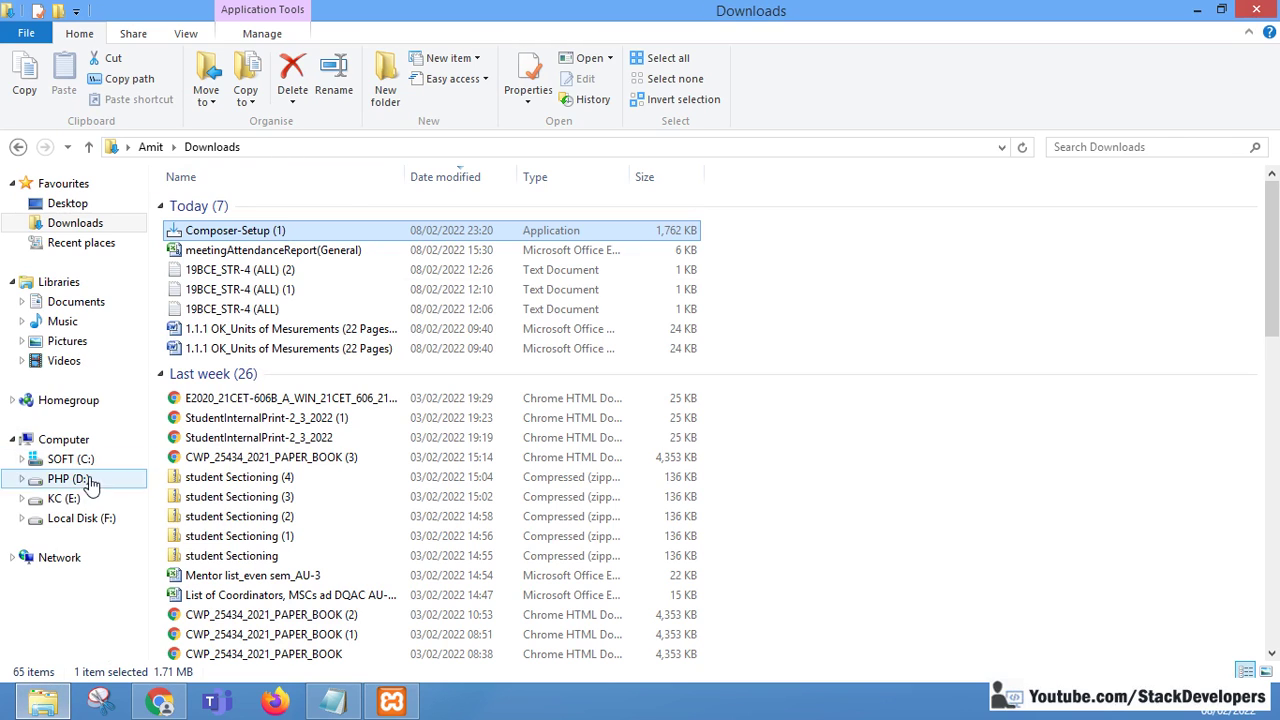
click(63, 498)
double_click(223, 228)
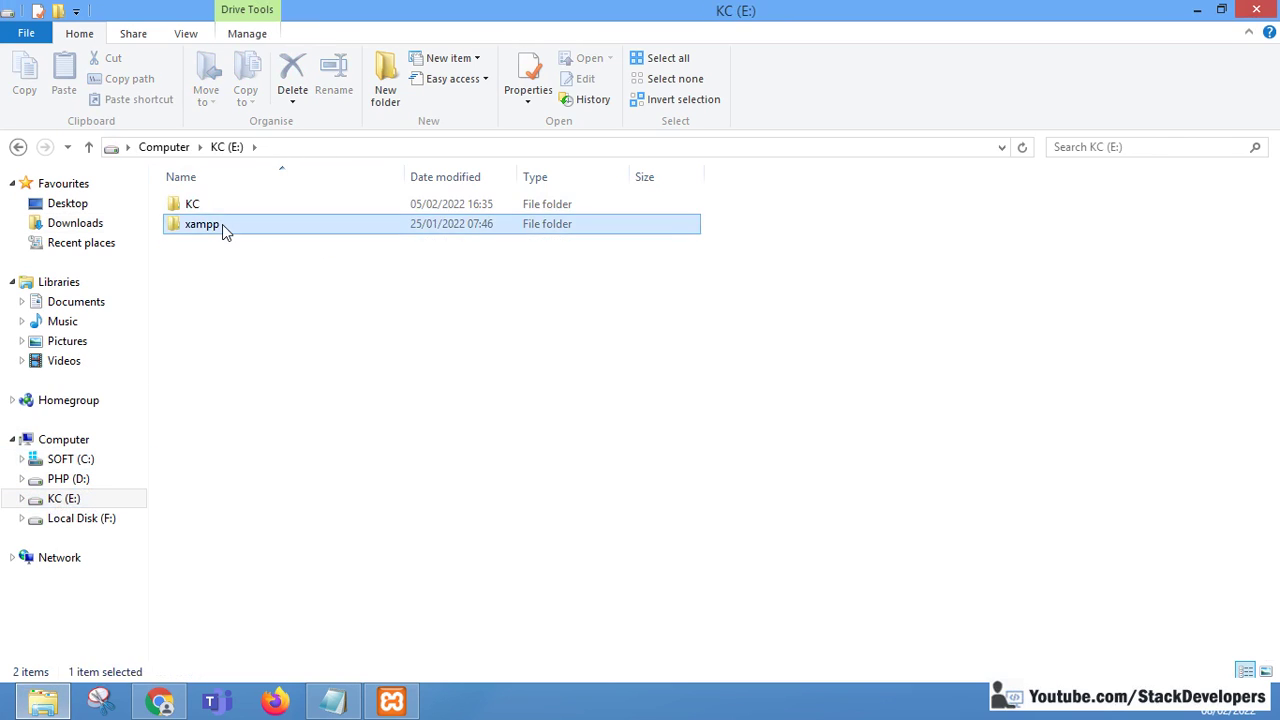
click(212, 305)
double_click(208, 310)
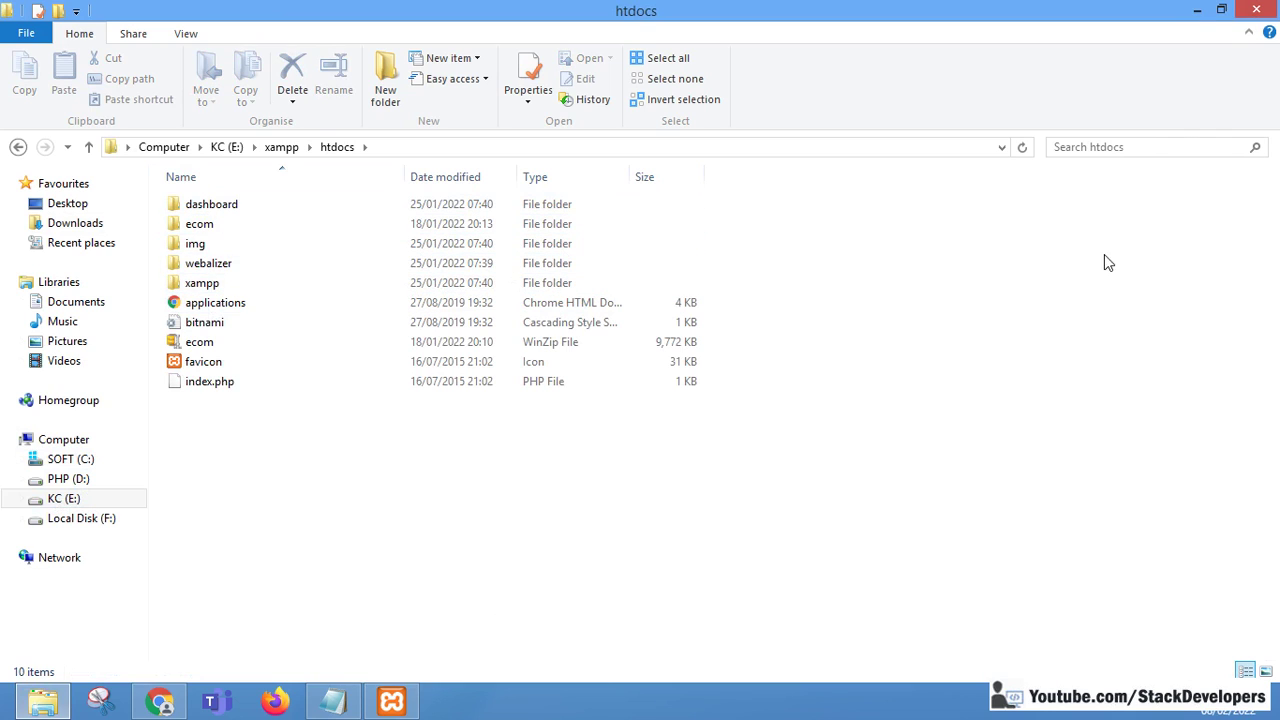
right_click(930, 287)
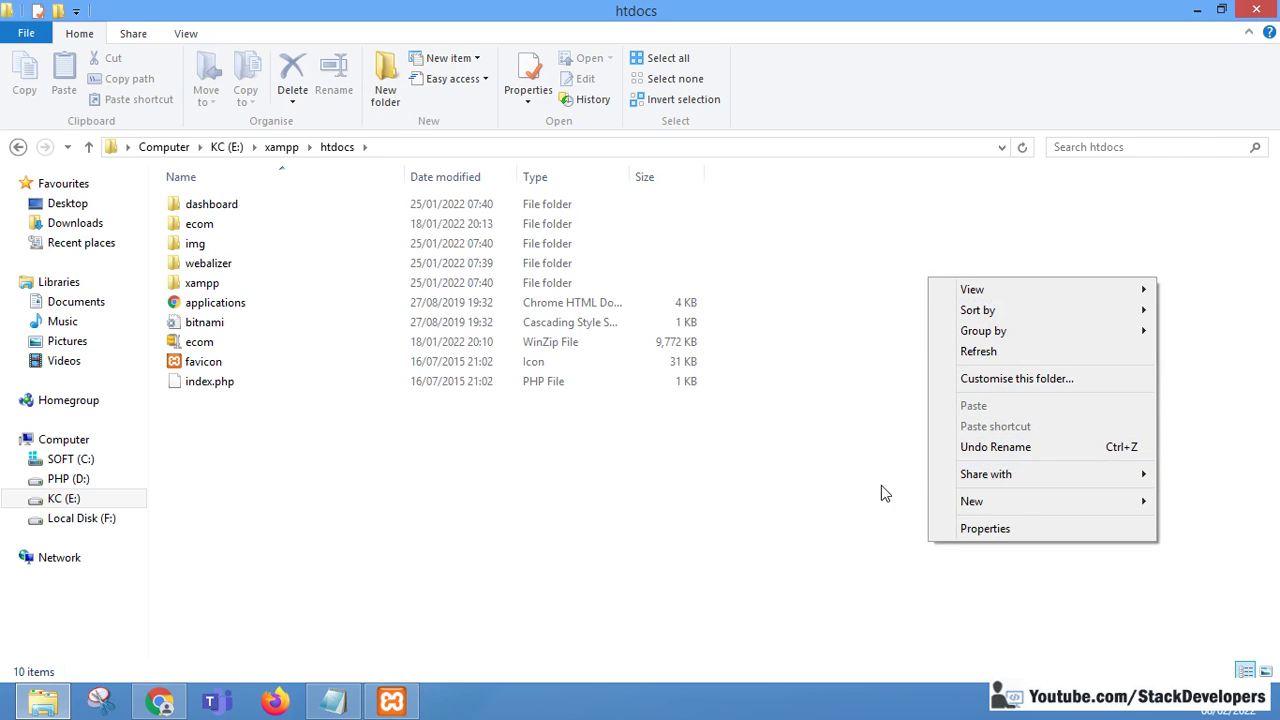
click(642, 503)
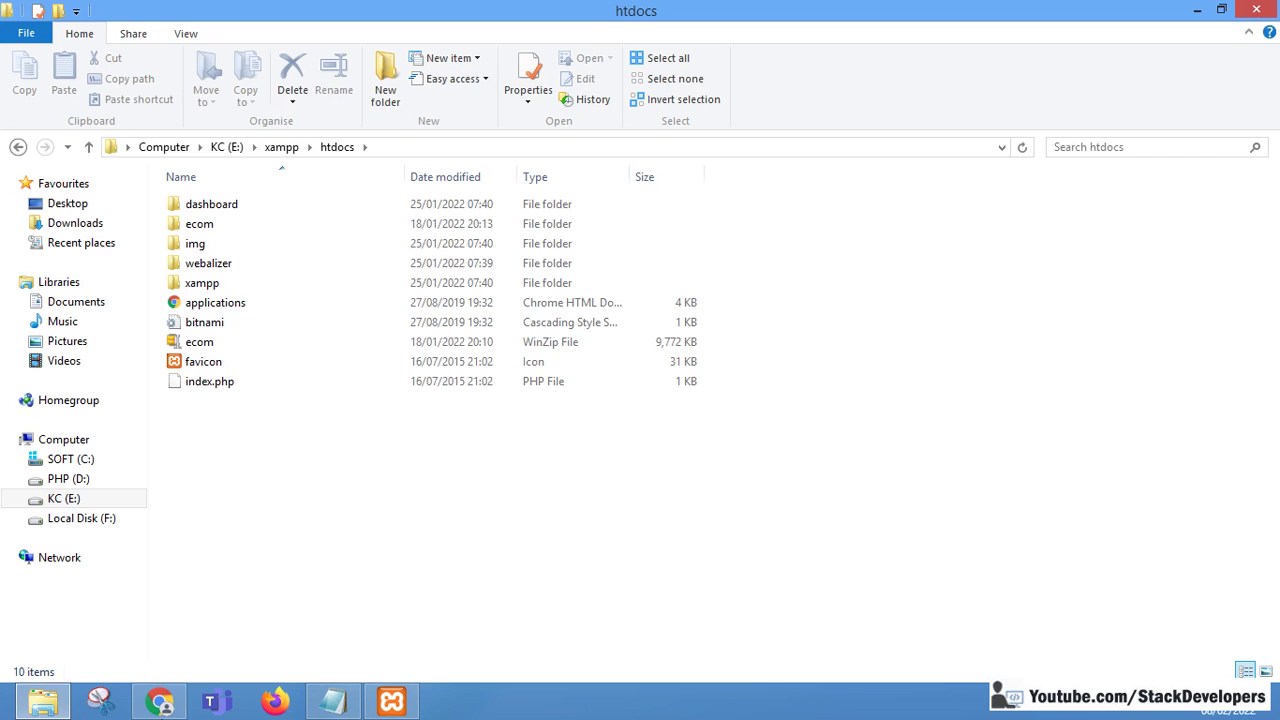
Search the installed apps for "cmd", open Command Prompt and move its window clear of the htdocs folder list.
mouse_move(1258, 110)
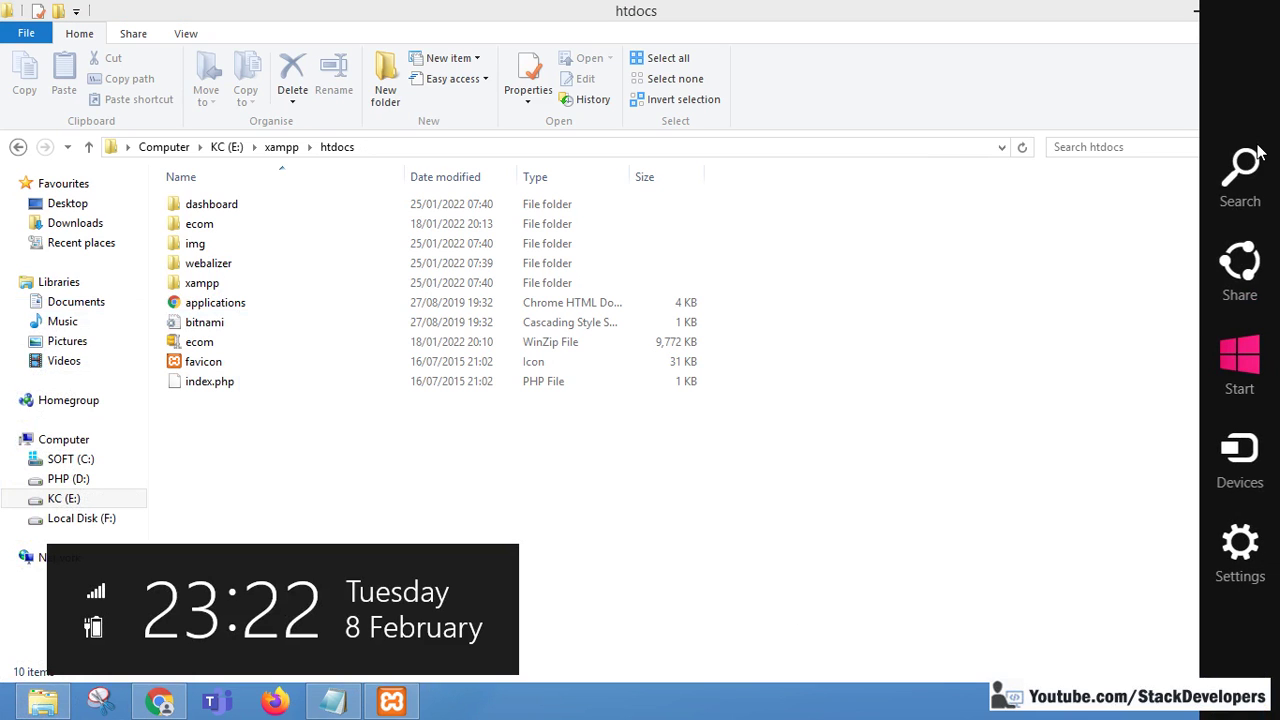
click(1240, 178)
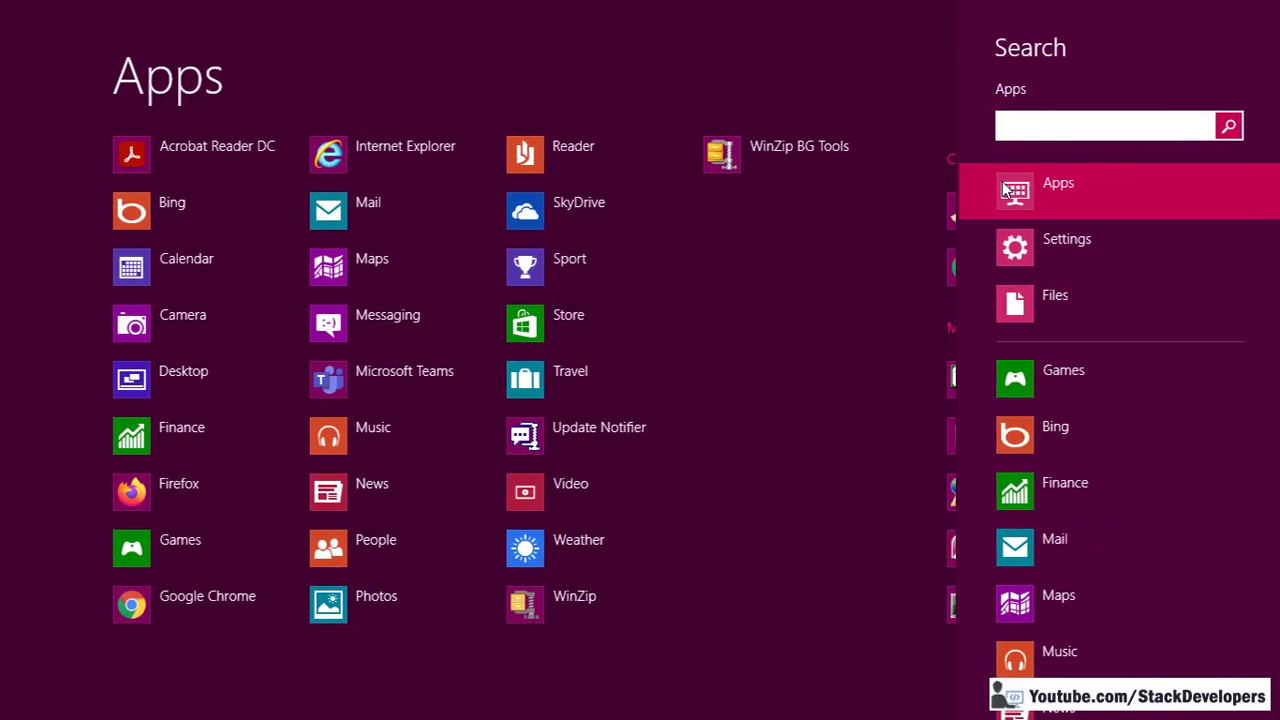
text(cmd)
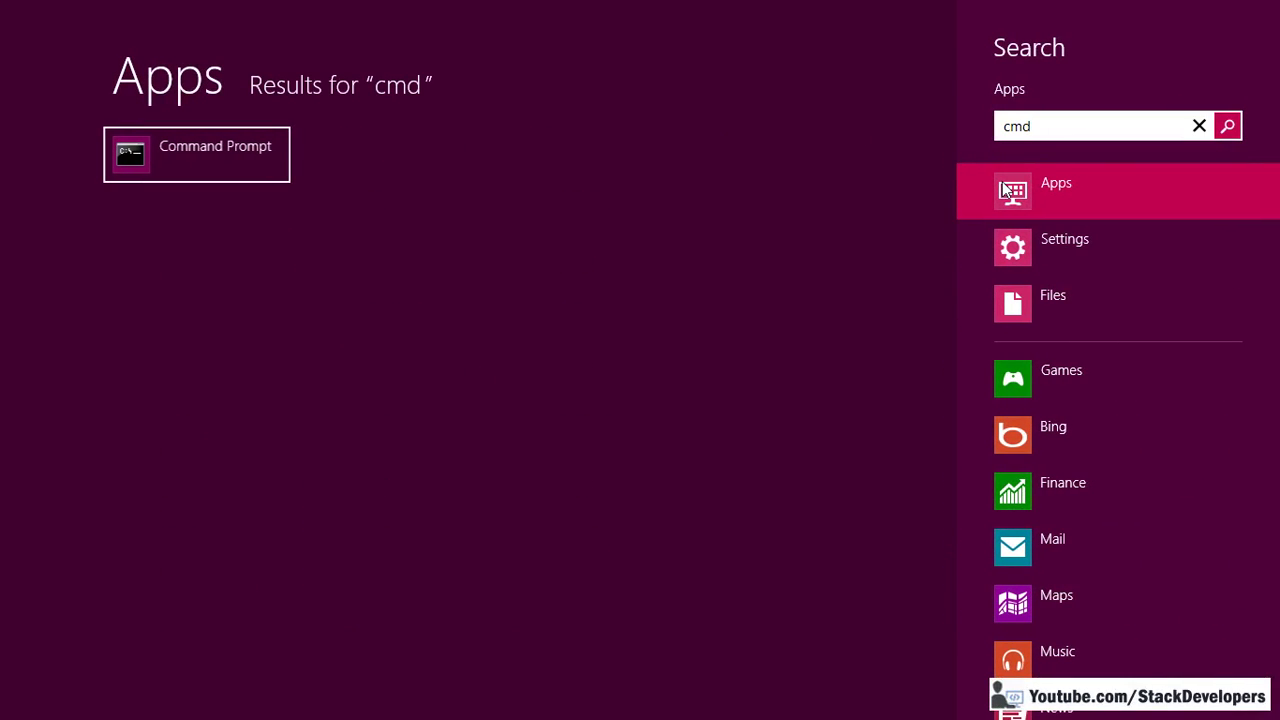
key(Return)
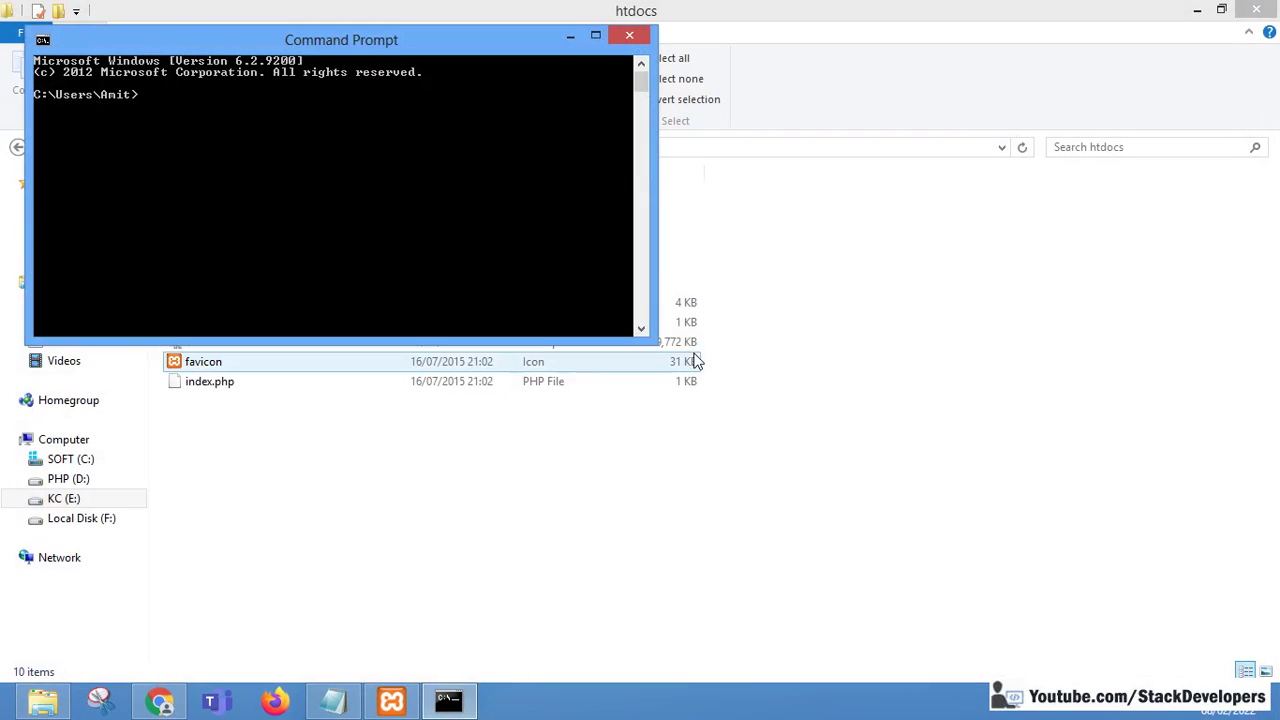
drag(241, 38, 723, 264)
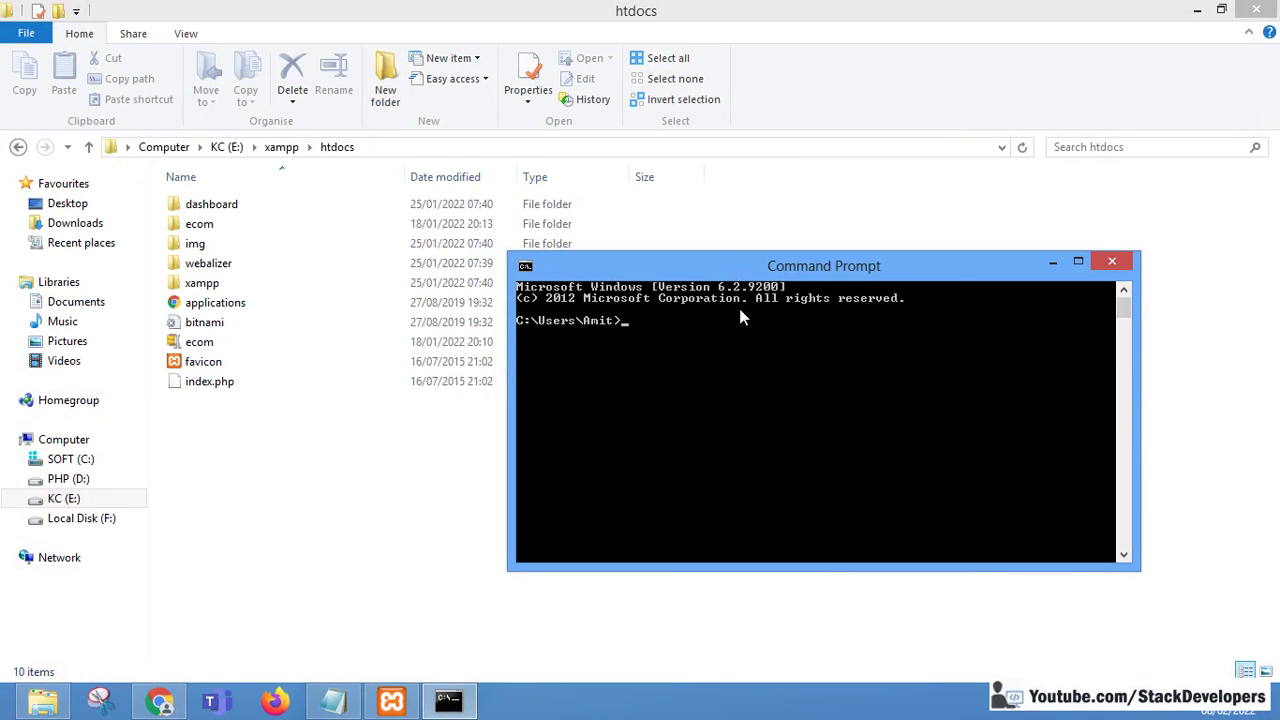
Change to drive E: in Command Prompt and go to the xampp/htdocs directory.
text(e:)
key(Return)
text(cd xampp/)
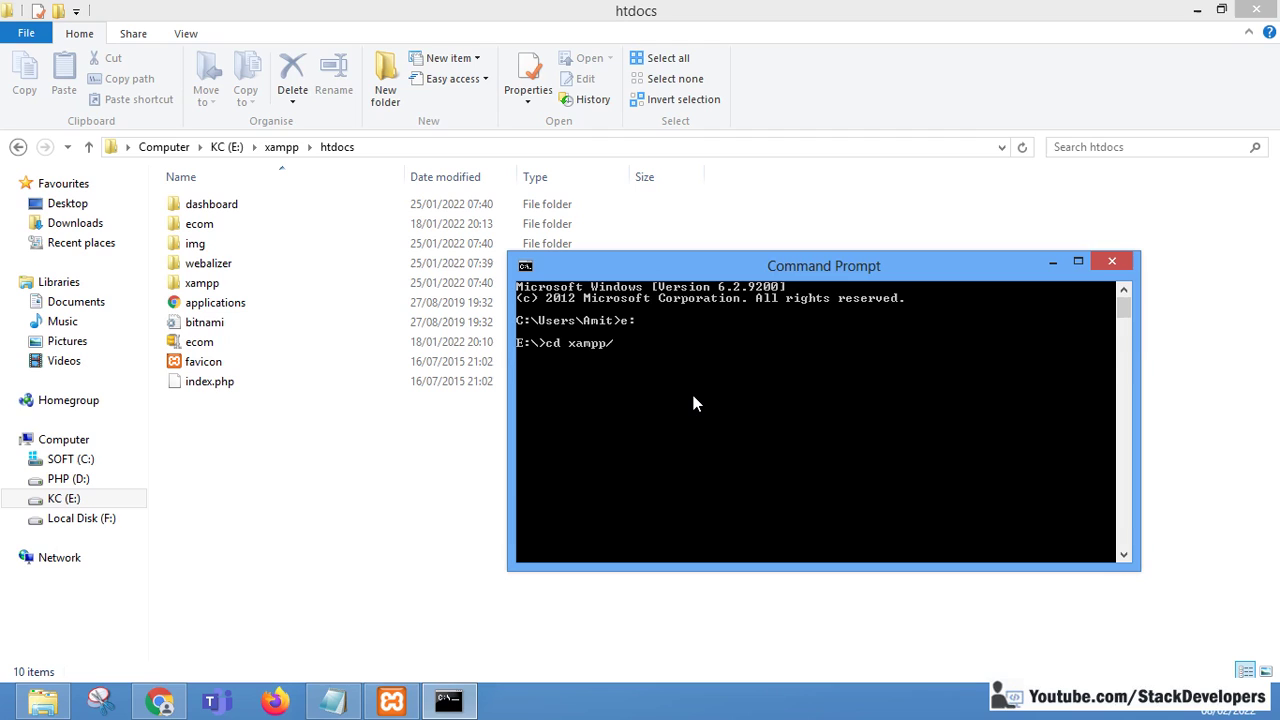
text(htdocs)
key(Return)
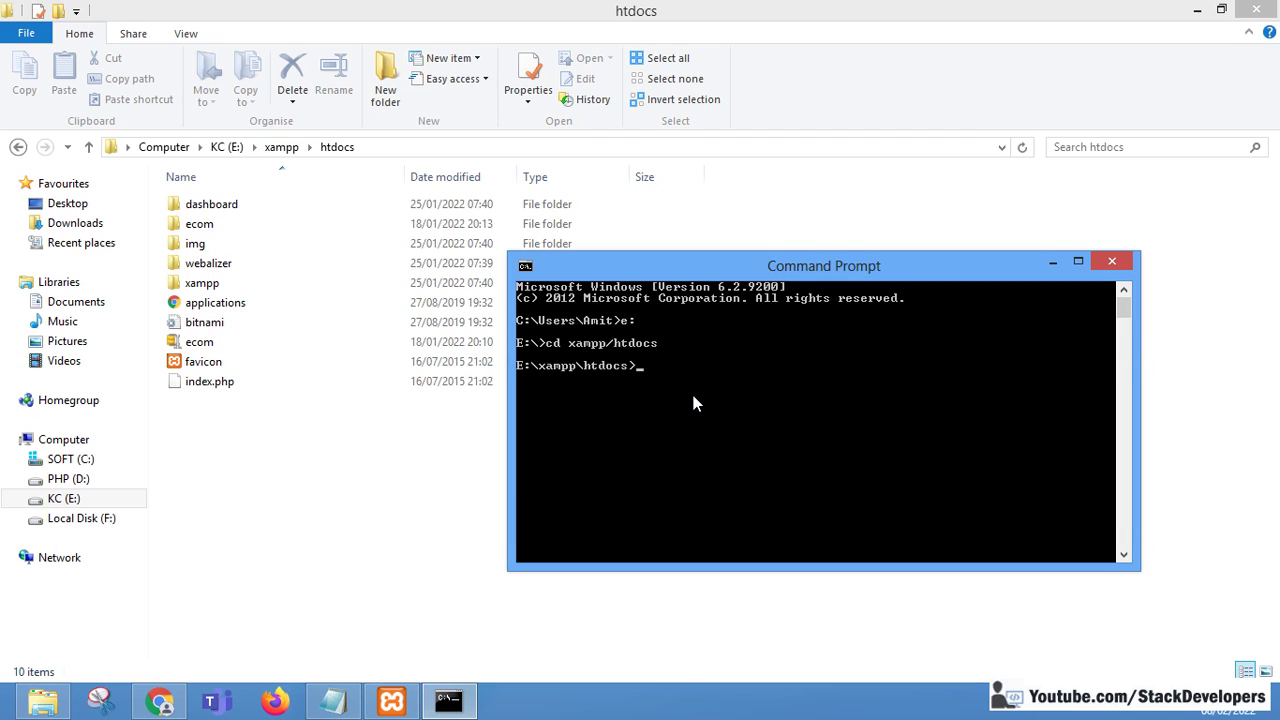
Switch to Chrome, copy the composer create-project command from the Laravel installation page, and return to Command Prompt.
click(158, 700)
click(298, 15)
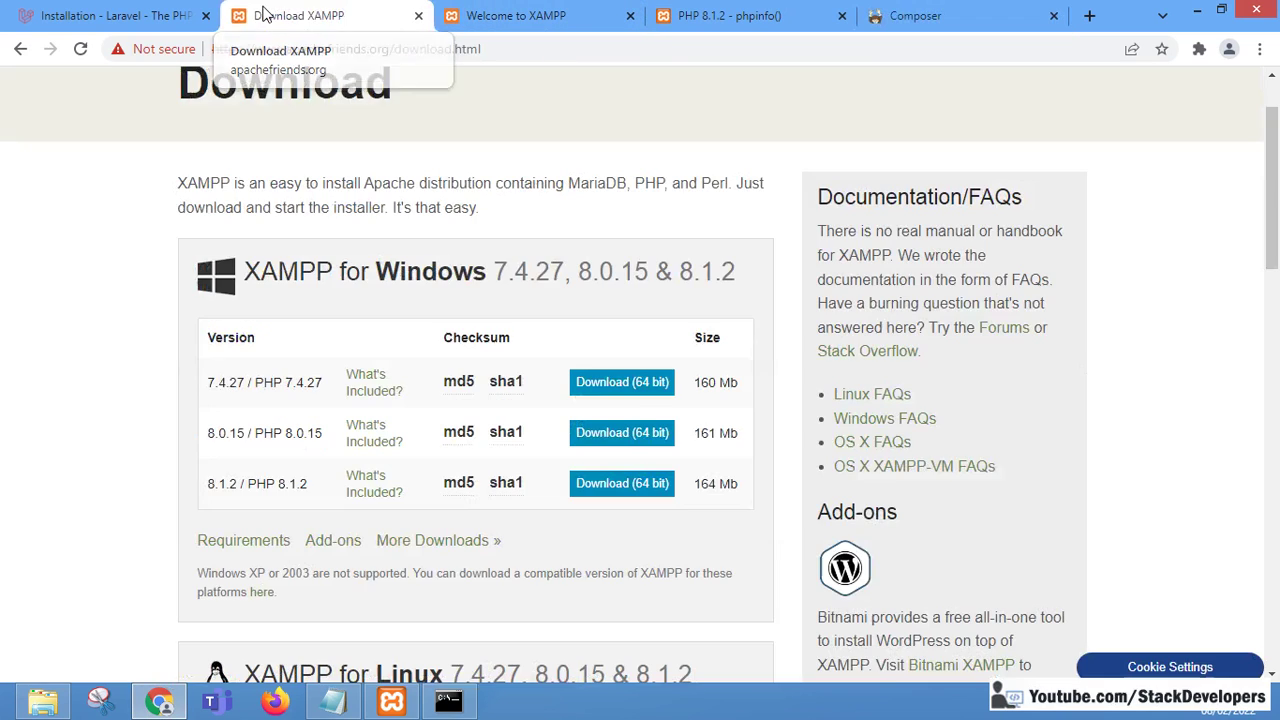
click(115, 15)
drag(778, 272, 401, 266)
right_click(443, 266)
click(491, 285)
key(alt+Tab)
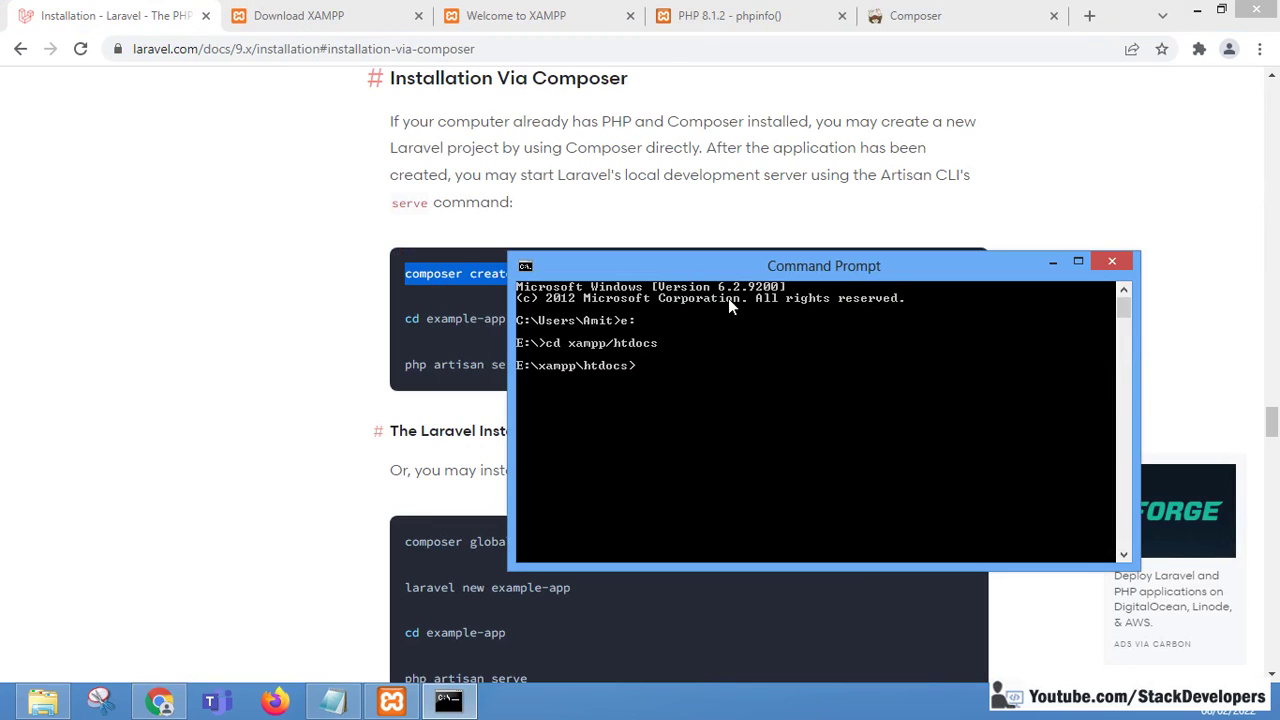
Paste the copied command, replace the example project name with laravel9, and run composer create-project laravel/laravel laravel9.
right_click(718, 362)
click(790, 409)
key(BackSpace)
key(BackSpace)
key(BackSpace)
key(BackSpace)
key(BackSpace)
key(BackSpace)
key(BackSpace)
key(BackSpace)
key(BackSpace)
key(BackSpace)
key(BackSpace)
text(laravel9)
key(Return)
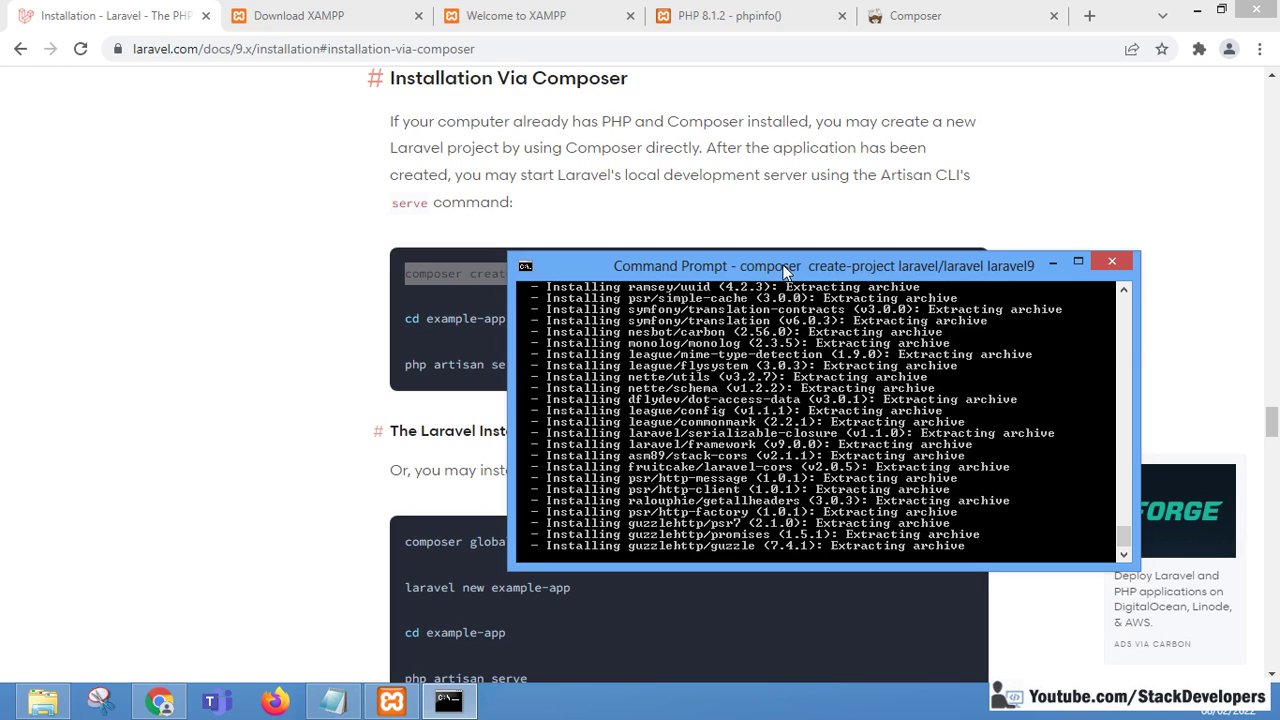
Move the Command Prompt window aside and check the new laravel9 project folder inside htdocs in File Explorer.
drag(784, 267, 489, 140)
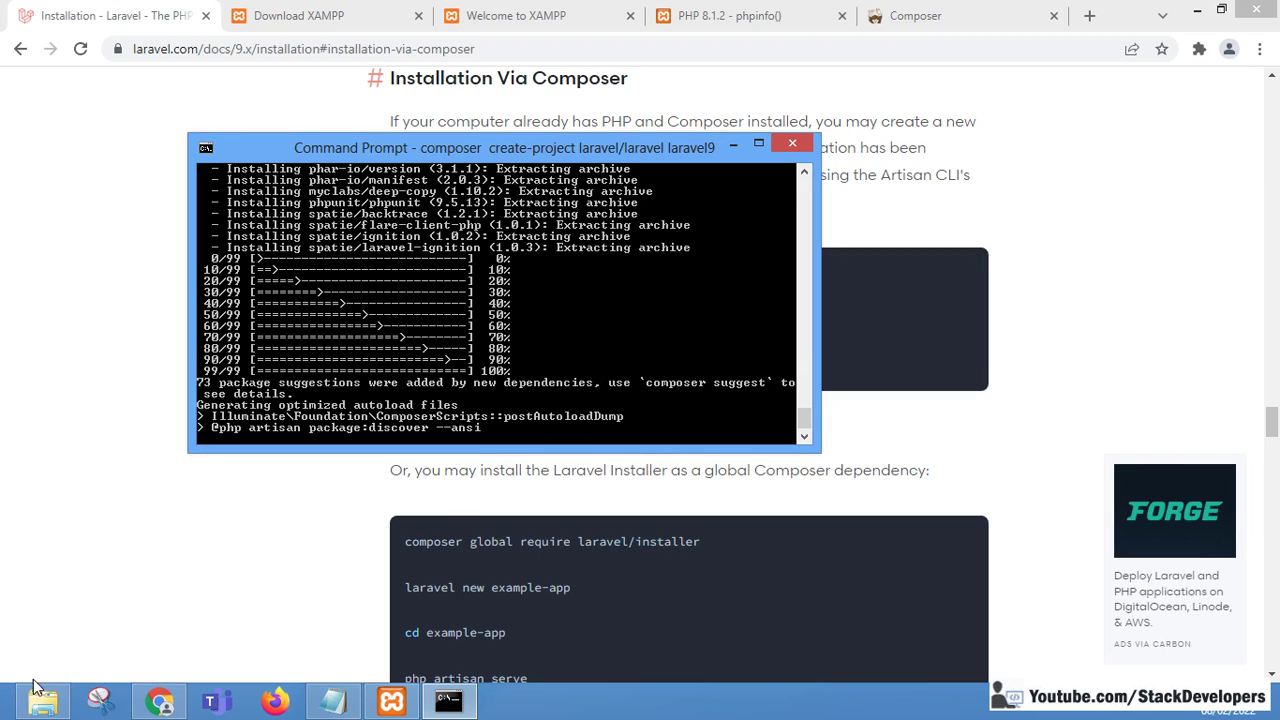
click(55, 705)
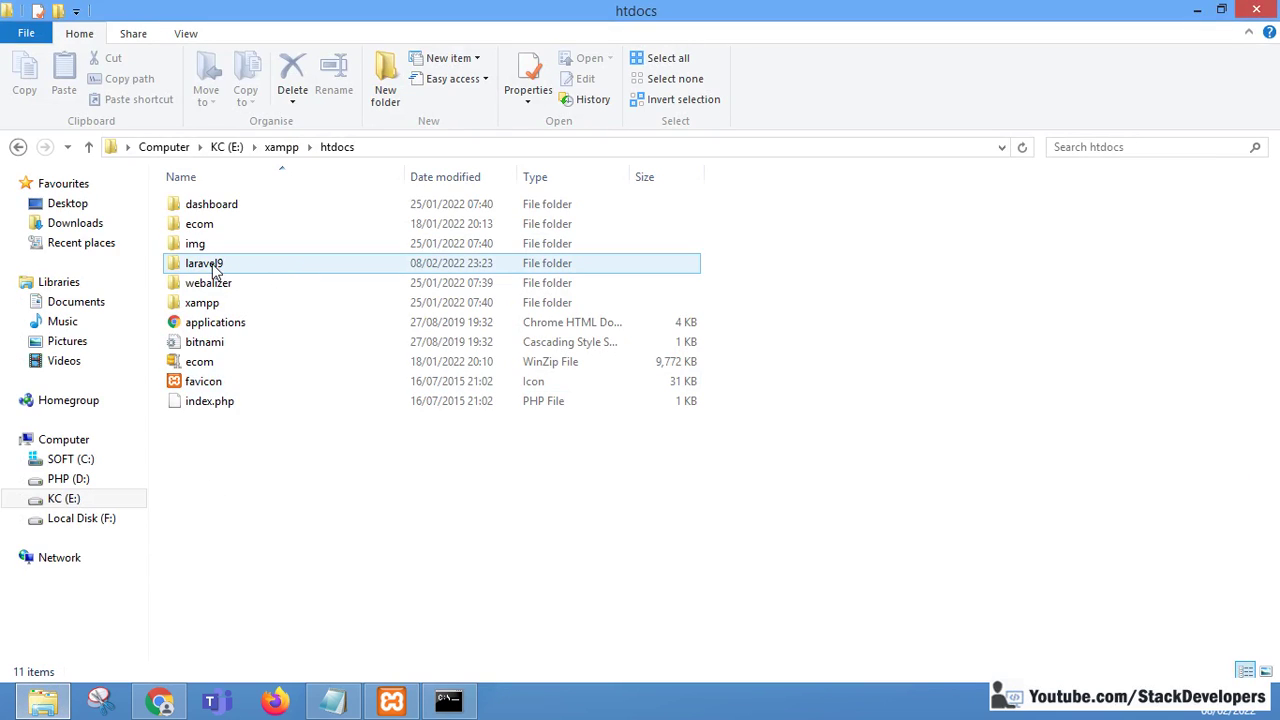
double_click(214, 266)
click(337, 147)
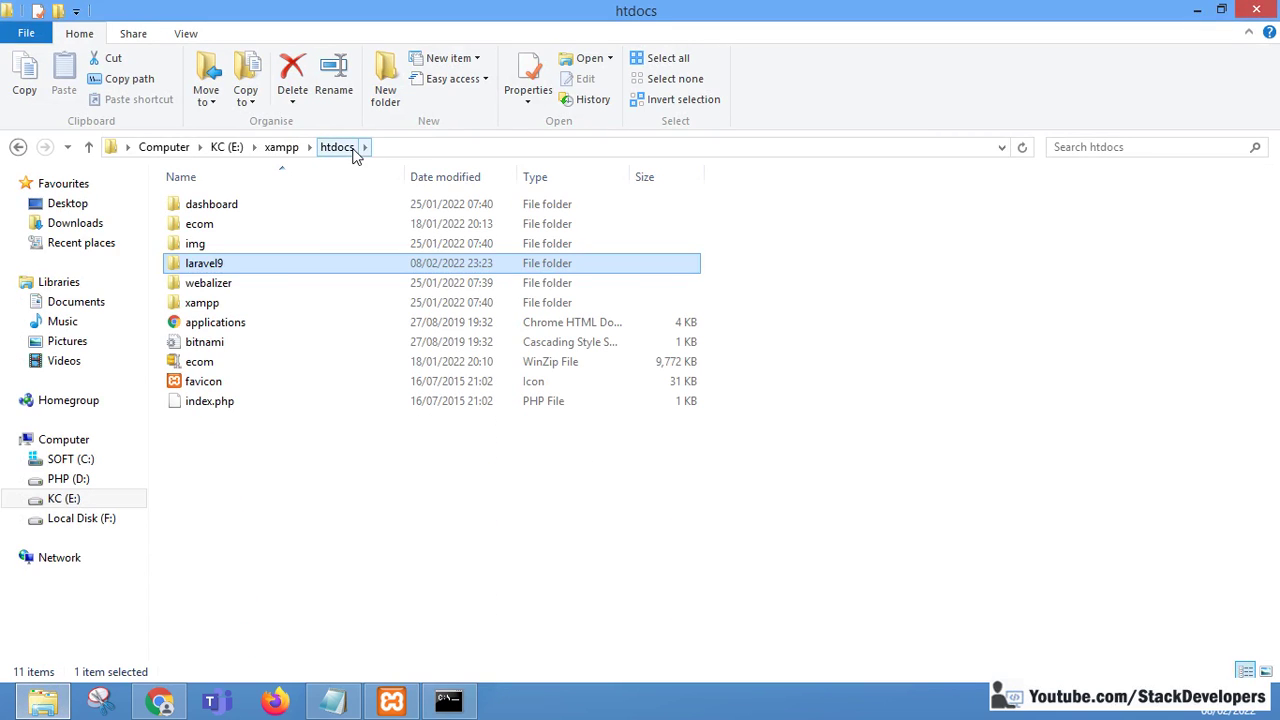
click(848, 342)
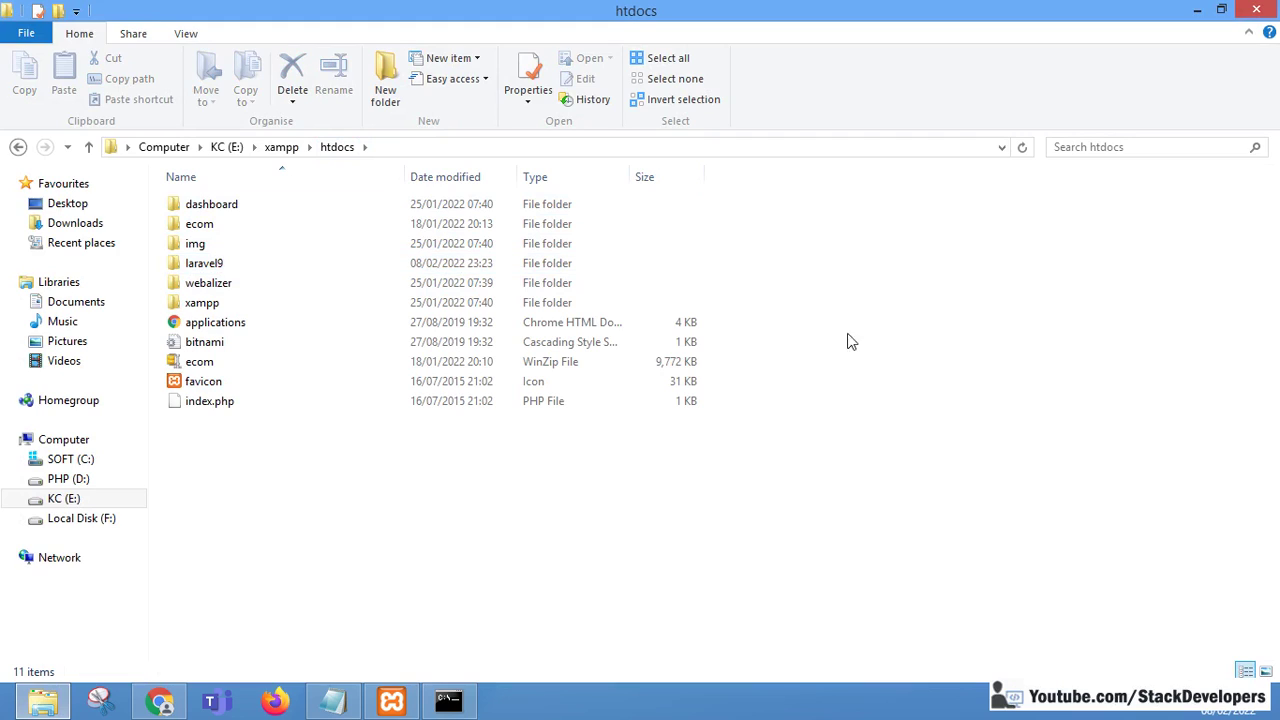
Switch back to Command Prompt and change into the laravel9 project directory.
click(458, 704)
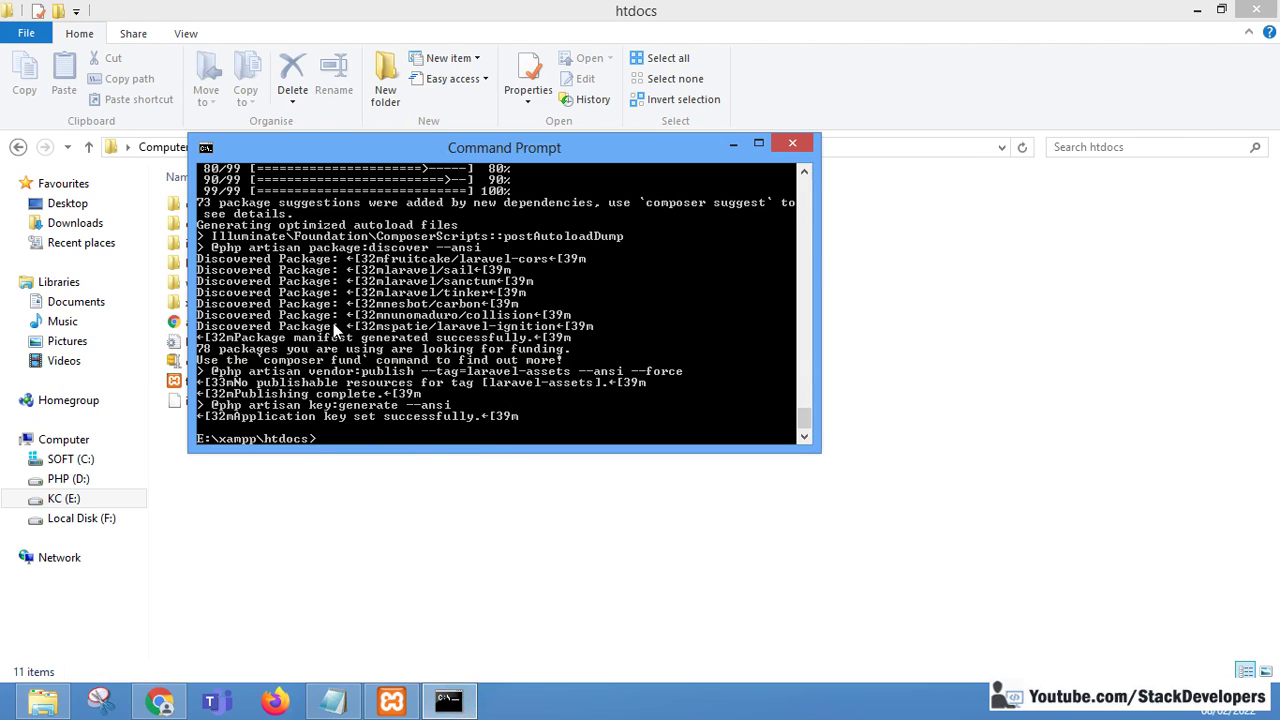
text(c)
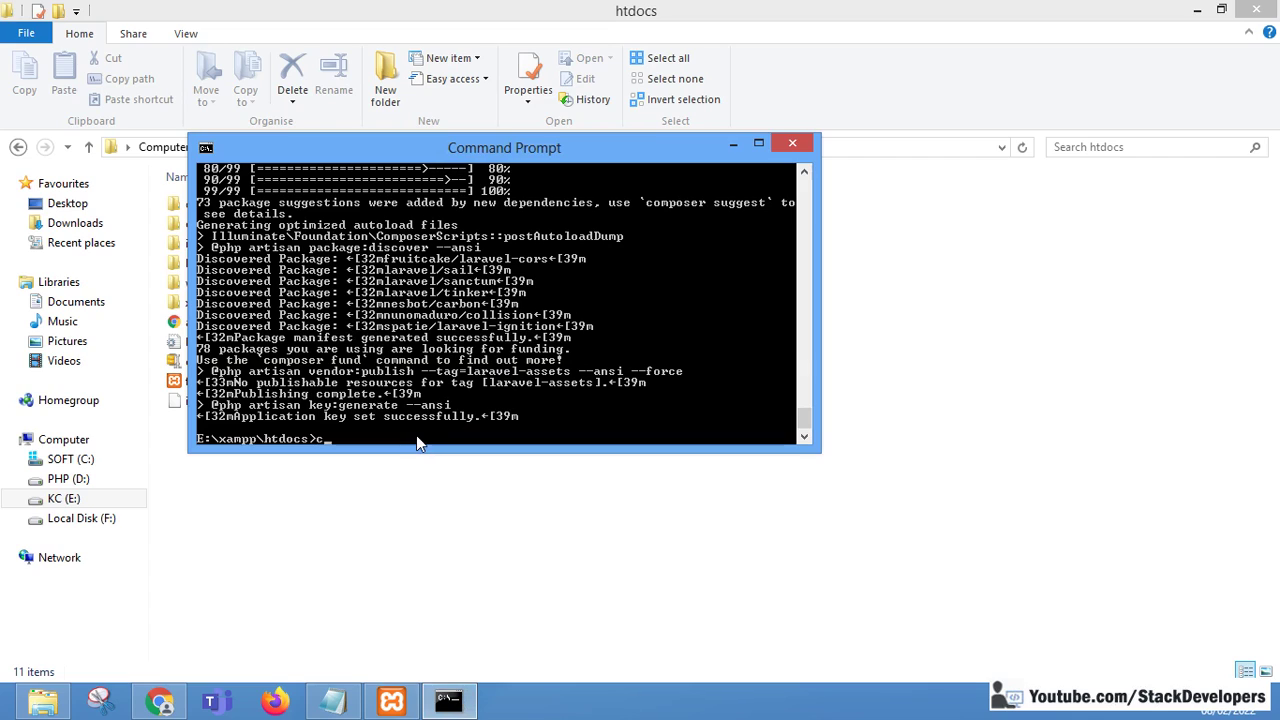
text(d laravel9)
key(Return)
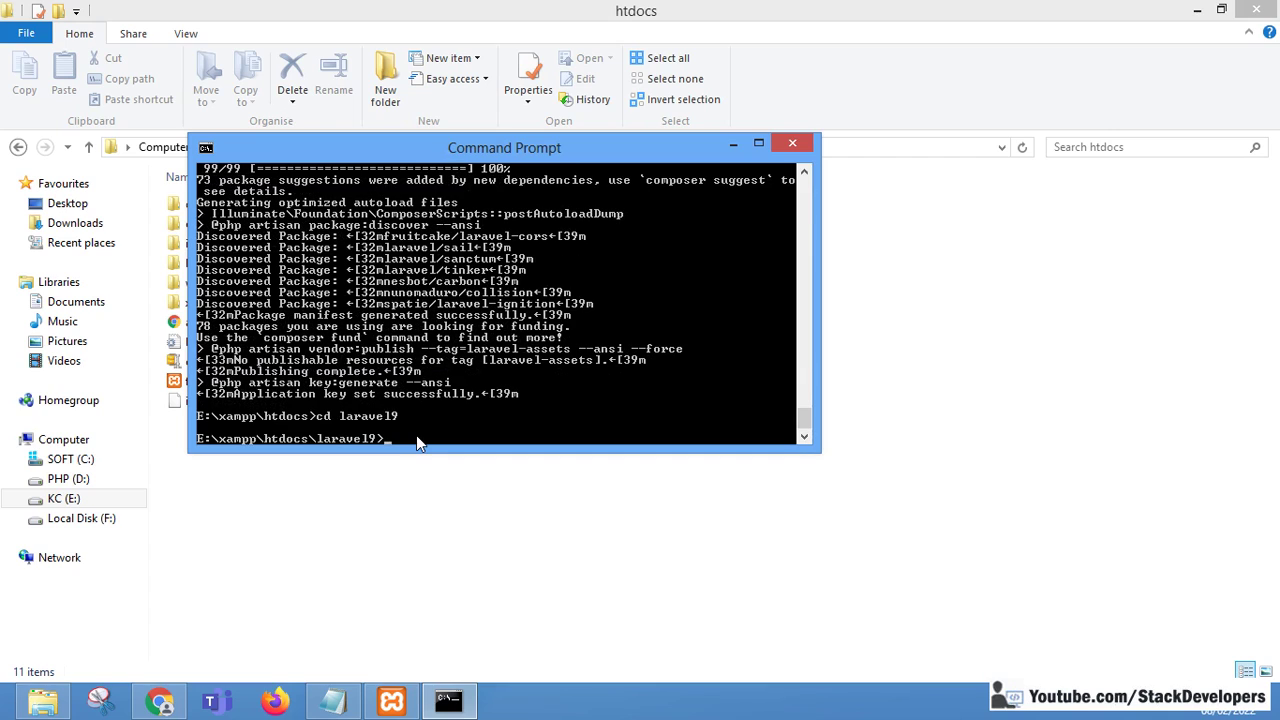
Check the Laravel version with php artisan --version and start the development server with php artisan serve.
text(php artisan --version)
key(Return)
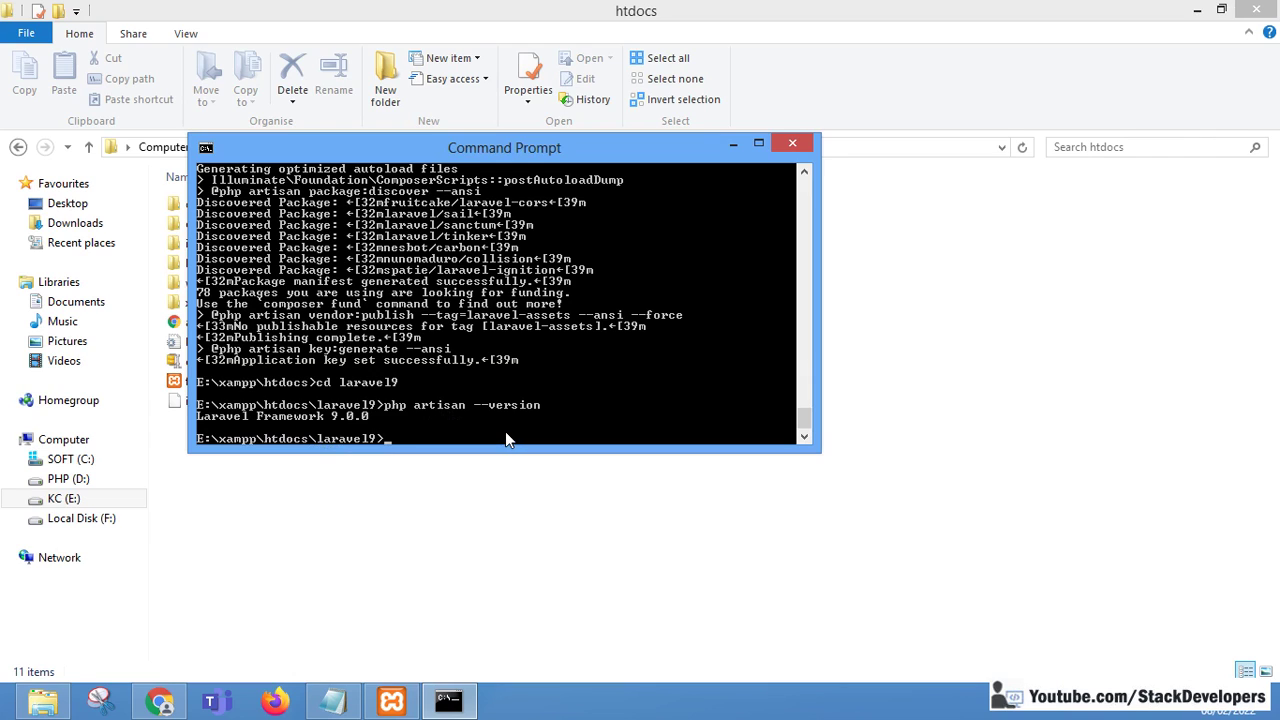
text(php artisan serve)
key(Return)
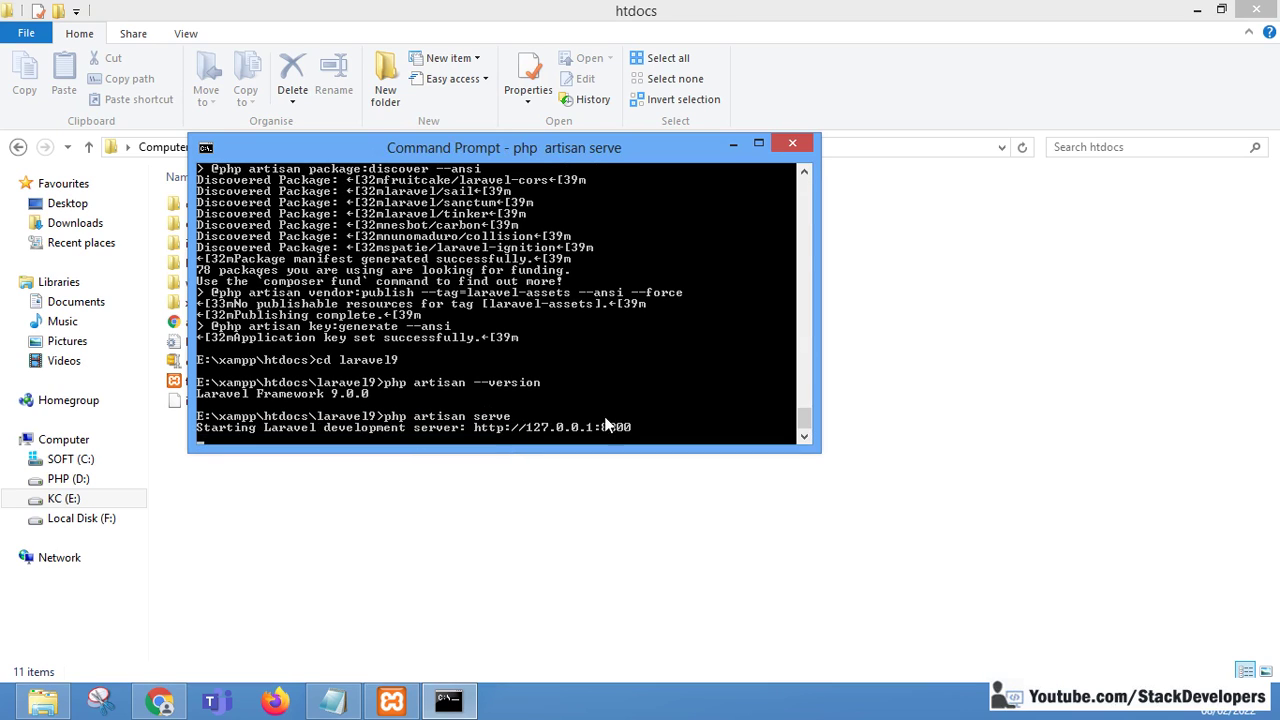
Switch to Chrome, open a new tab and load the address 127.0.0.1.
click(175, 708)
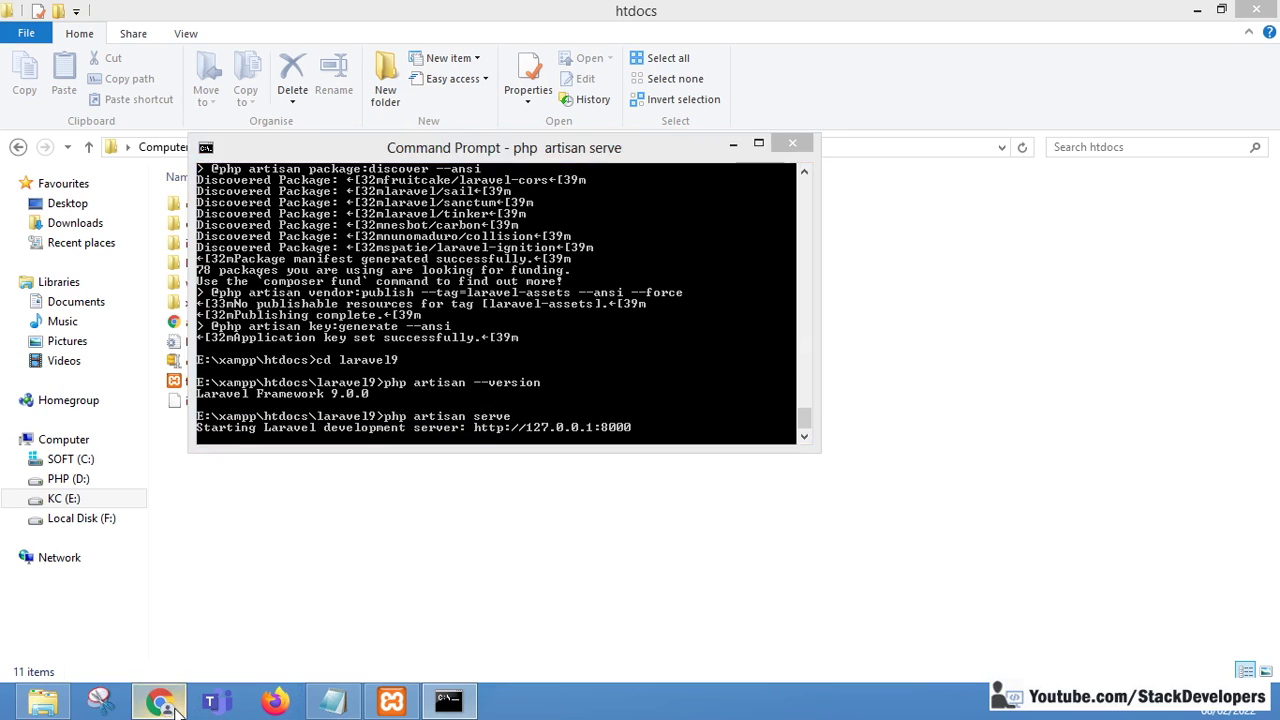
click(1087, 15)
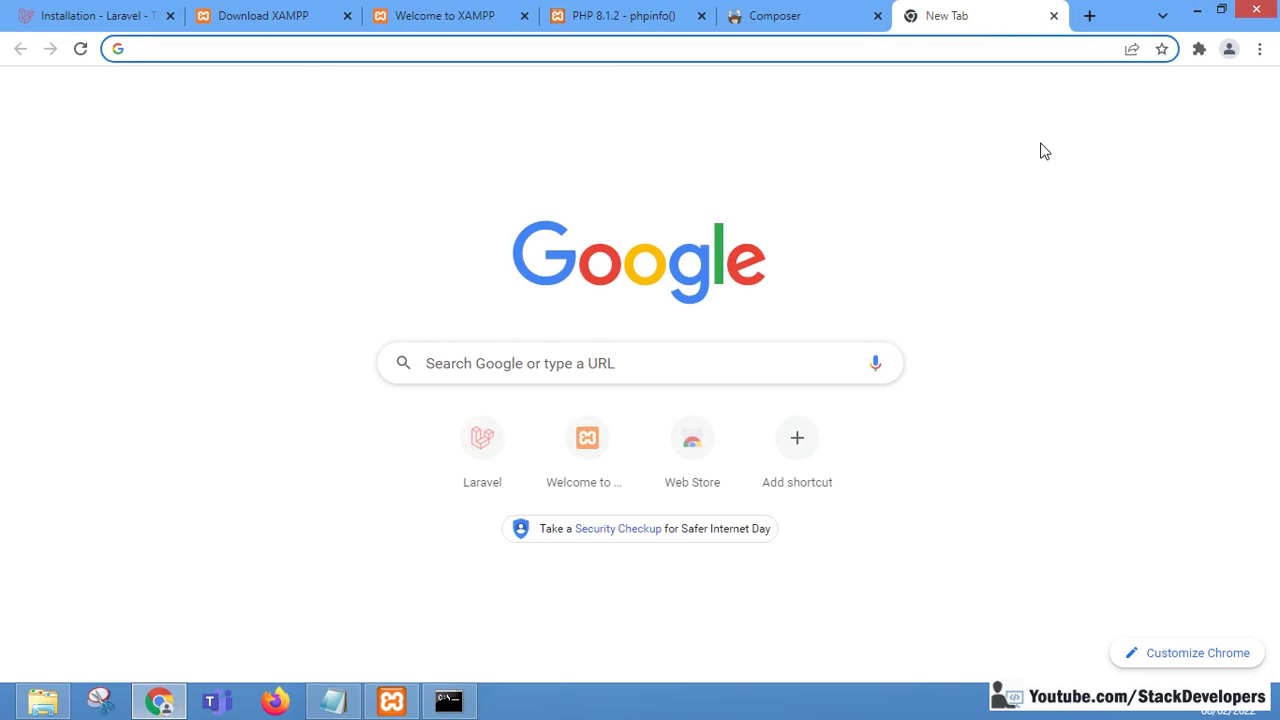
text(127.0.)
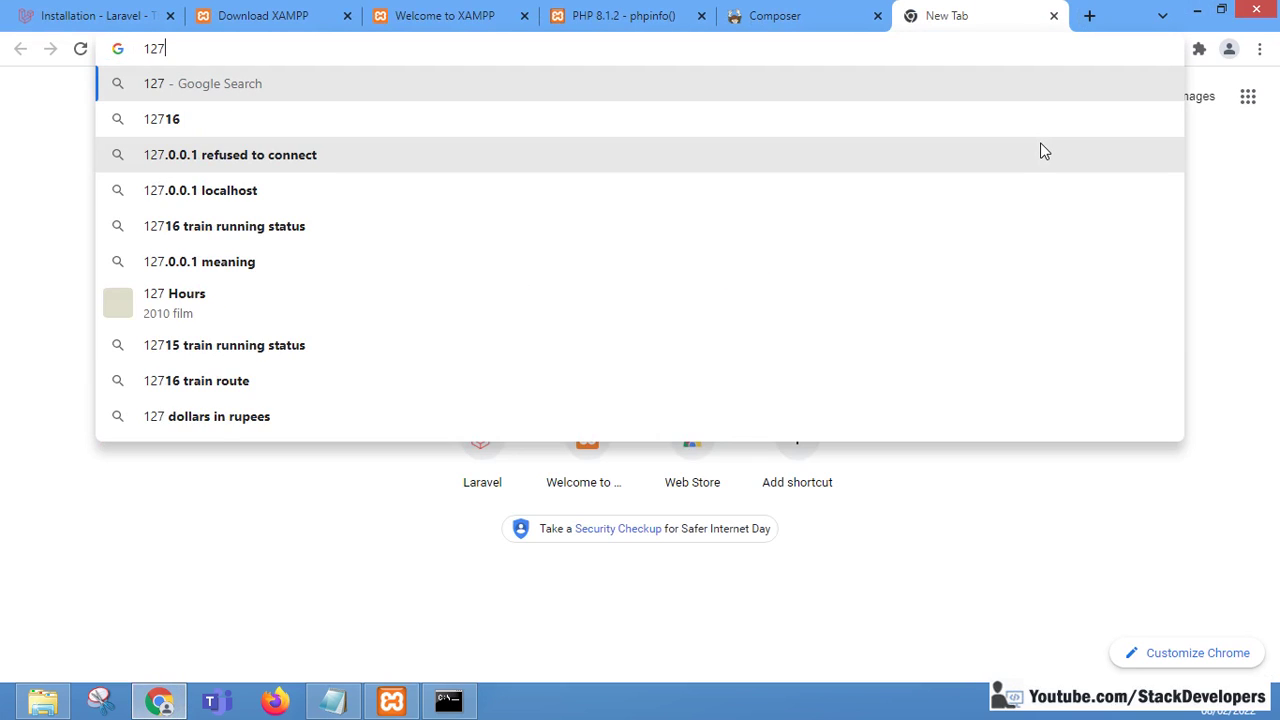
key(Right)
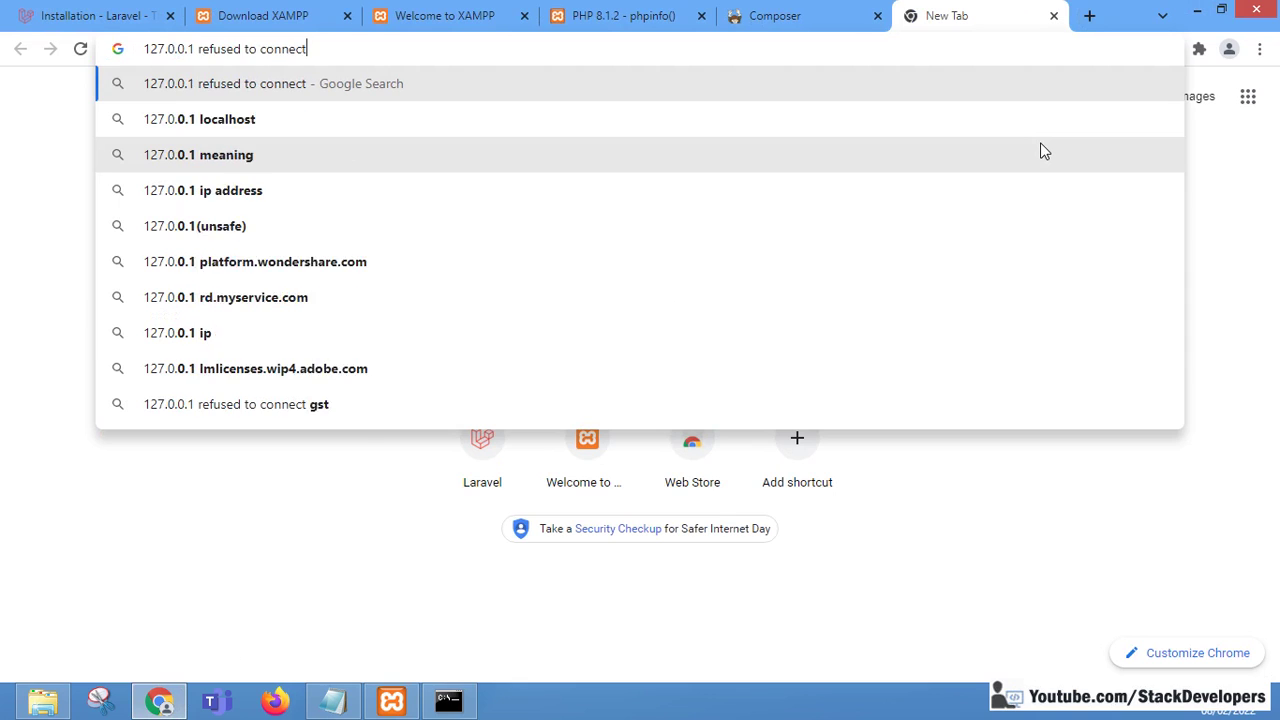
key(BackSpace)
key(BackSpace)
key(BackSpace)
key(BackSpace)
key(BackSpace)
key(BackSpace)
key(BackSpace)
key(BackSpace)
key(BackSpace)
key(BackSpace)
key(BackSpace)
key(BackSpace)
key(BackSpace)
key(BackSpace)
key(BackSpace)
key(BackSpace)
key(BackSpace)
key(BackSpace)
key(BackSpace)
key(BackSpace)
text(1)
key(Return)
Load 127.0.0.1:8000 in the same tab and check the Laravel and PHP version line on the welcome page.
click(374, 49)
text(127.0.0.1:)
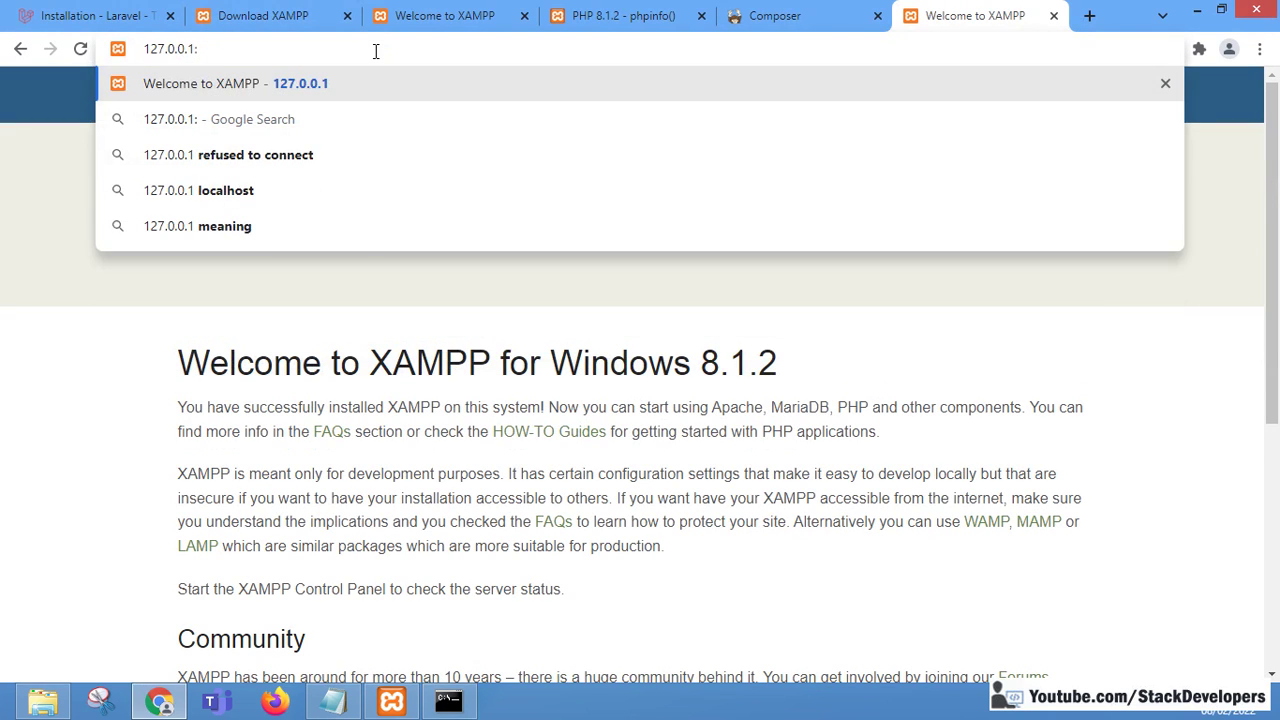
text(8000)
key(Return)
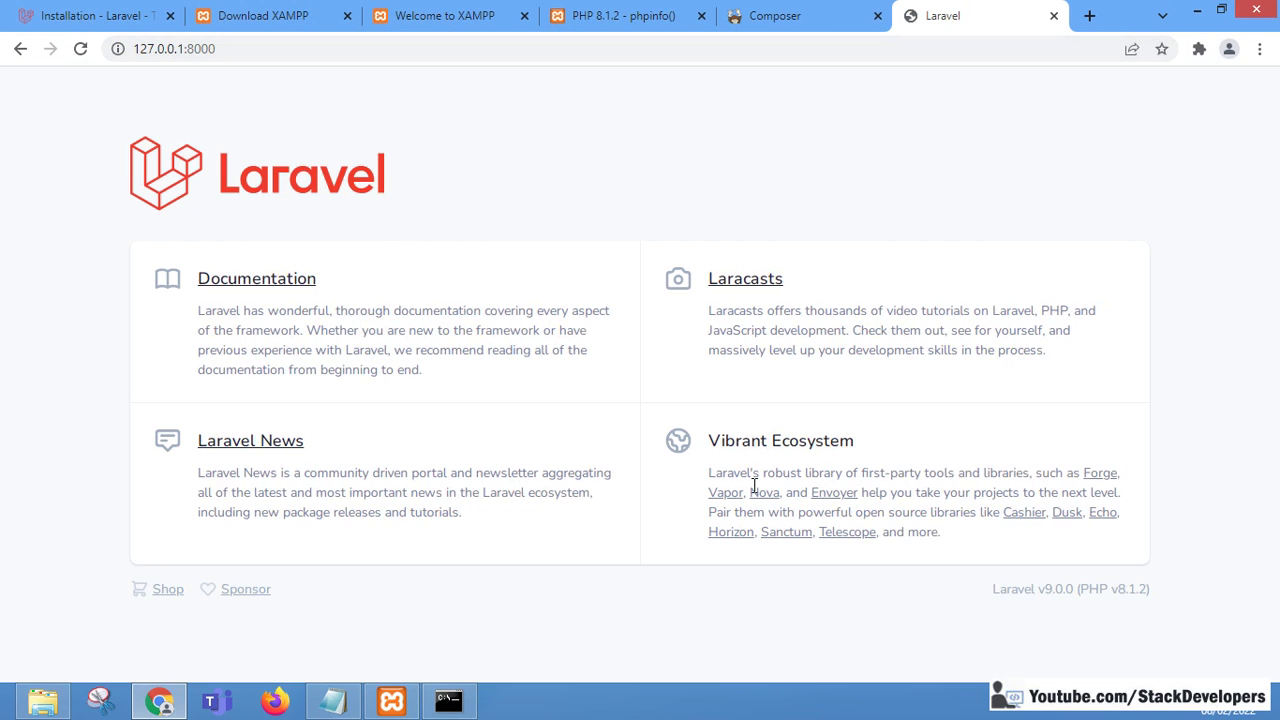
drag(992, 592, 1137, 589)
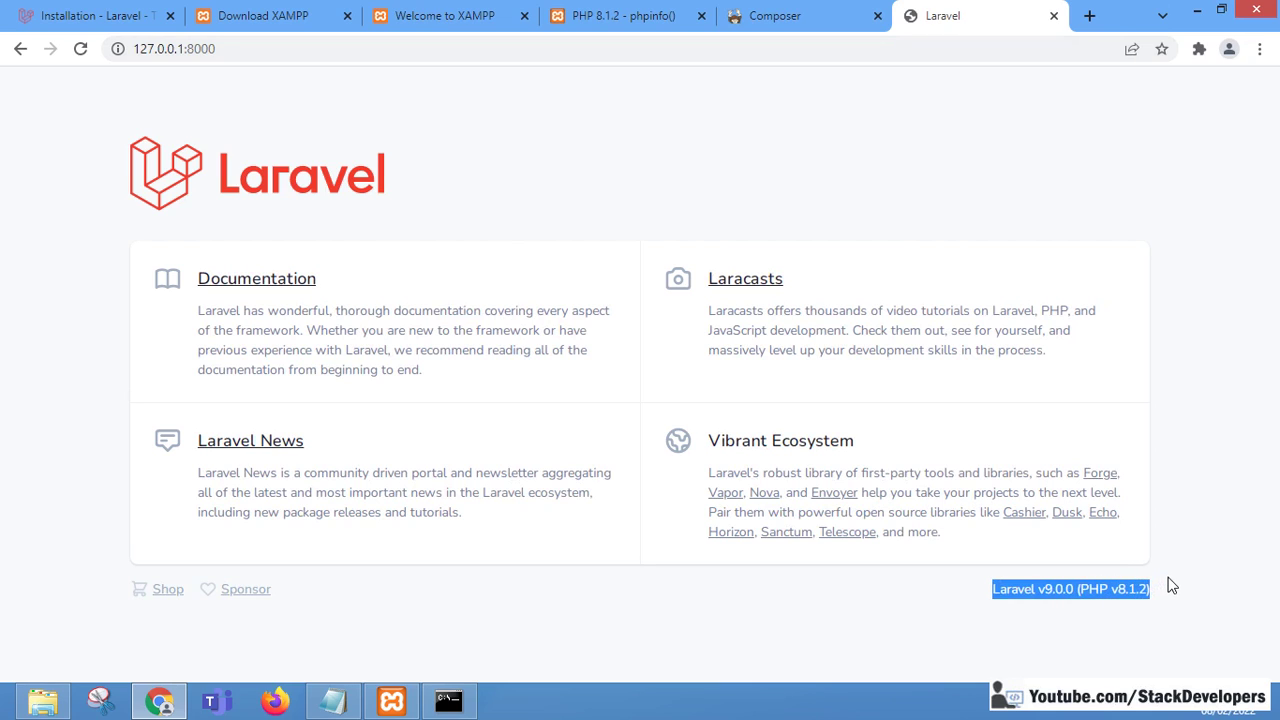
click(448, 172)
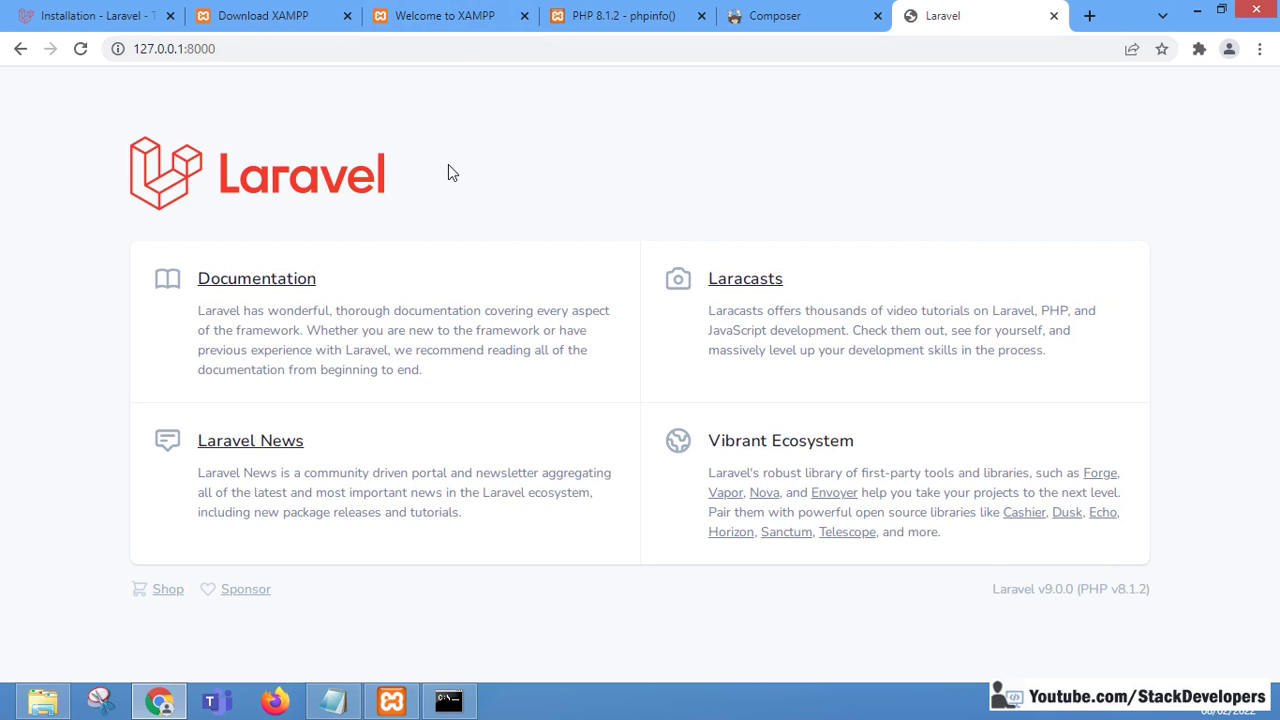